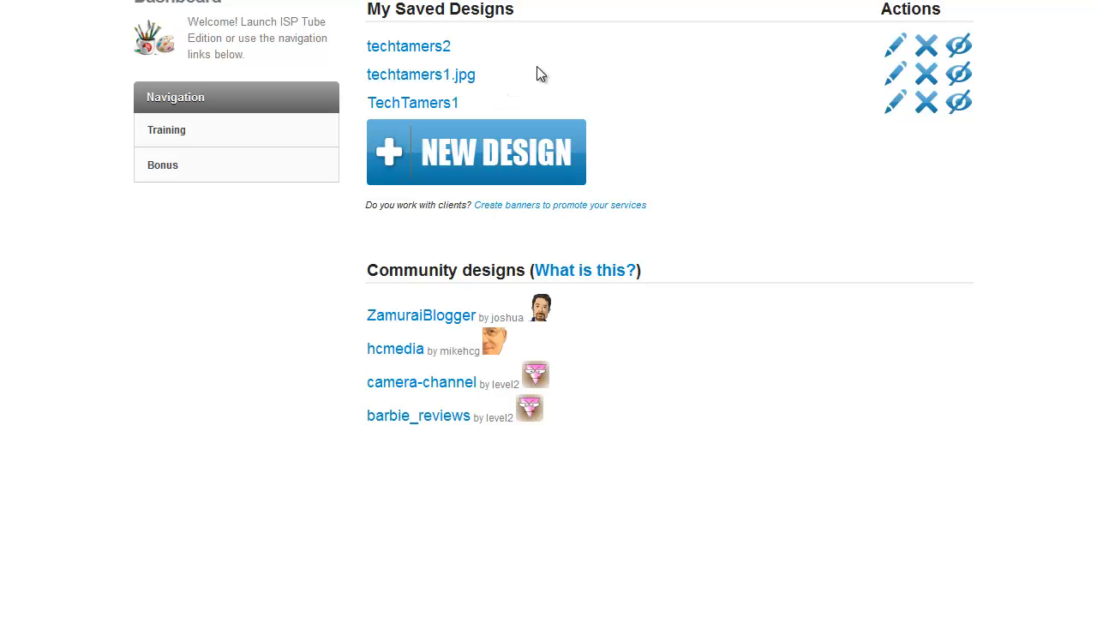
# Step: Start a new channel design and show the layout guide over the canvas
pyautogui.click(482, 164)
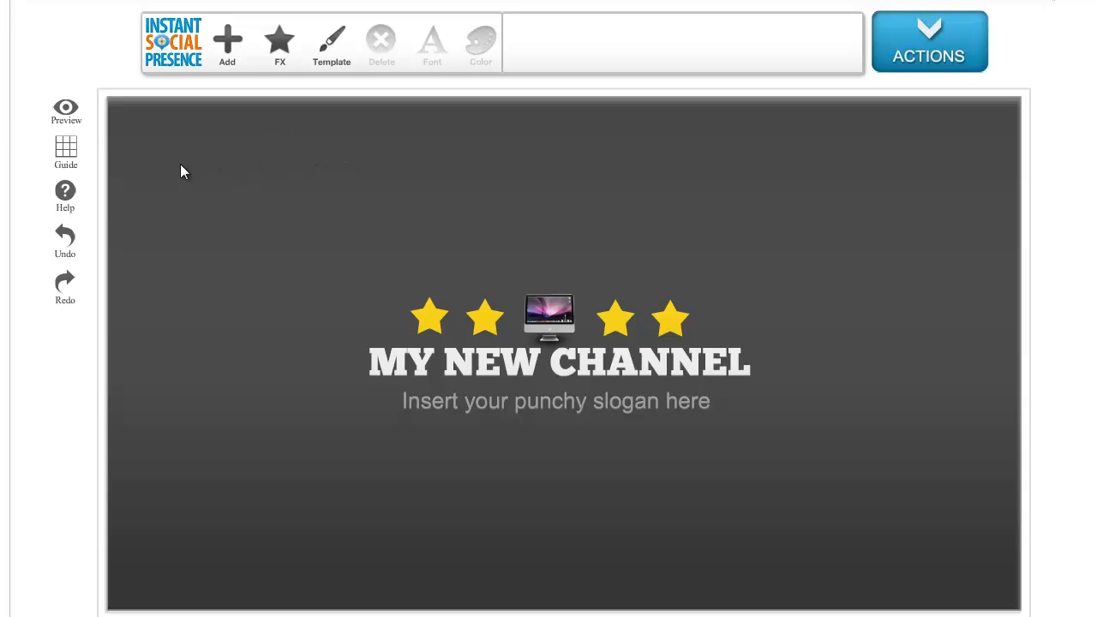
pyautogui.click(67, 158)
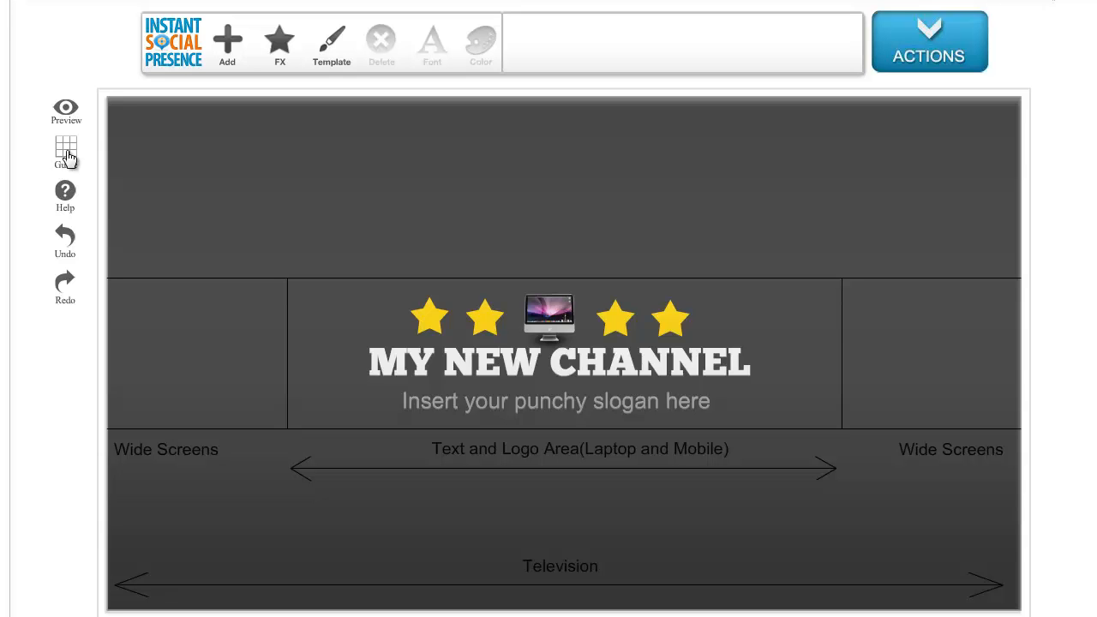
# Step: Load The Fitness Channel template into the design
pyautogui.click(330, 52)
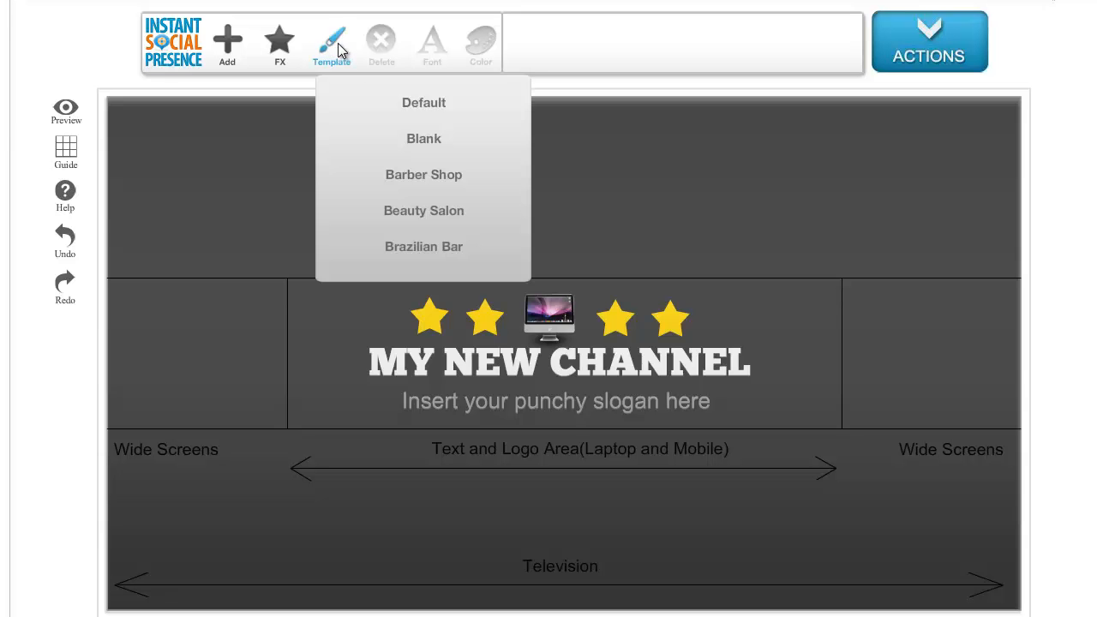
pyautogui.scroll(-5, 364, 123)
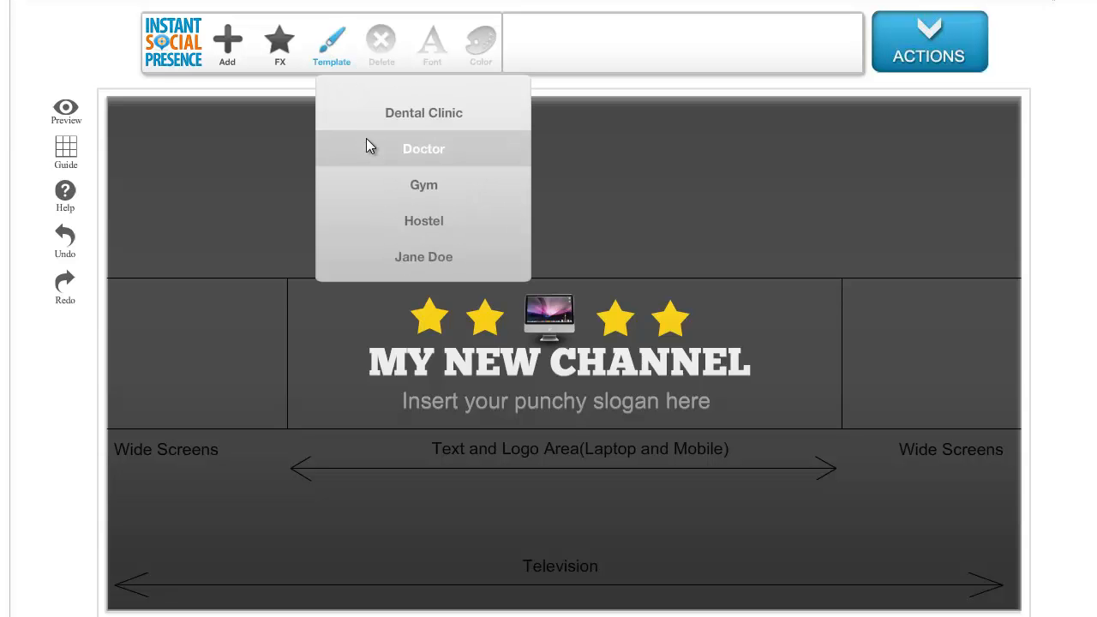
pyautogui.scroll(-5, 364, 146)
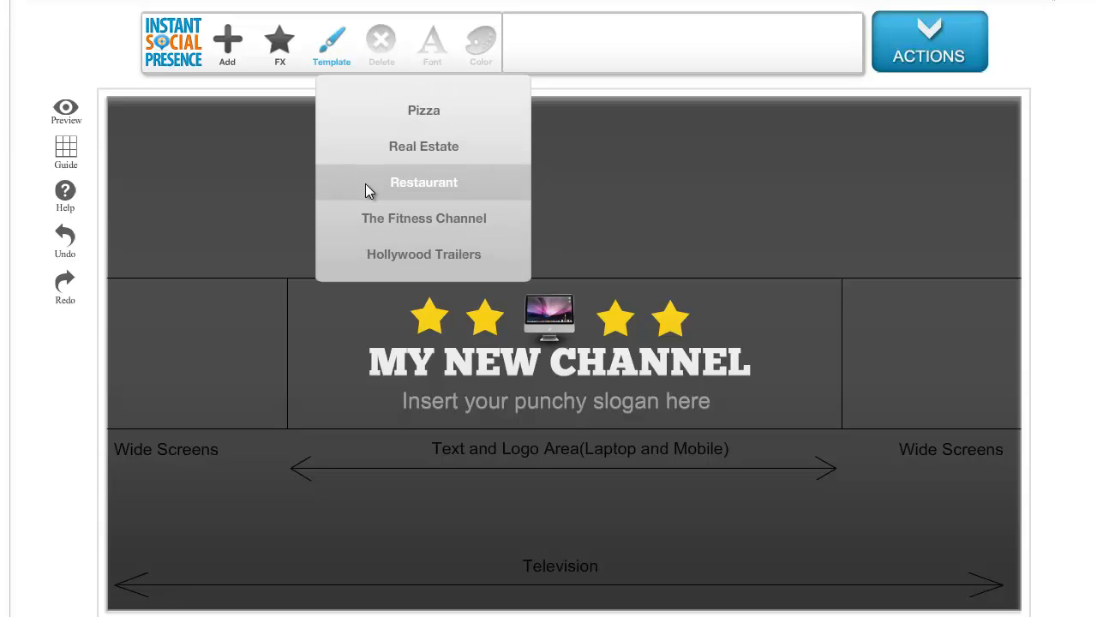
pyautogui.scroll(-1, 365, 193)
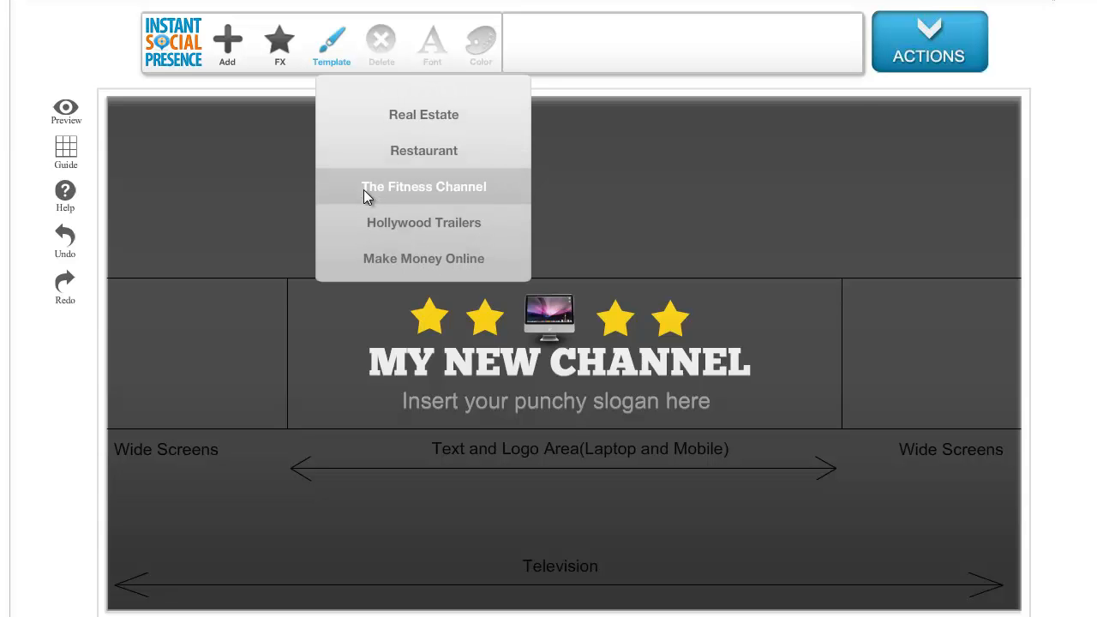
pyautogui.click(363, 190)
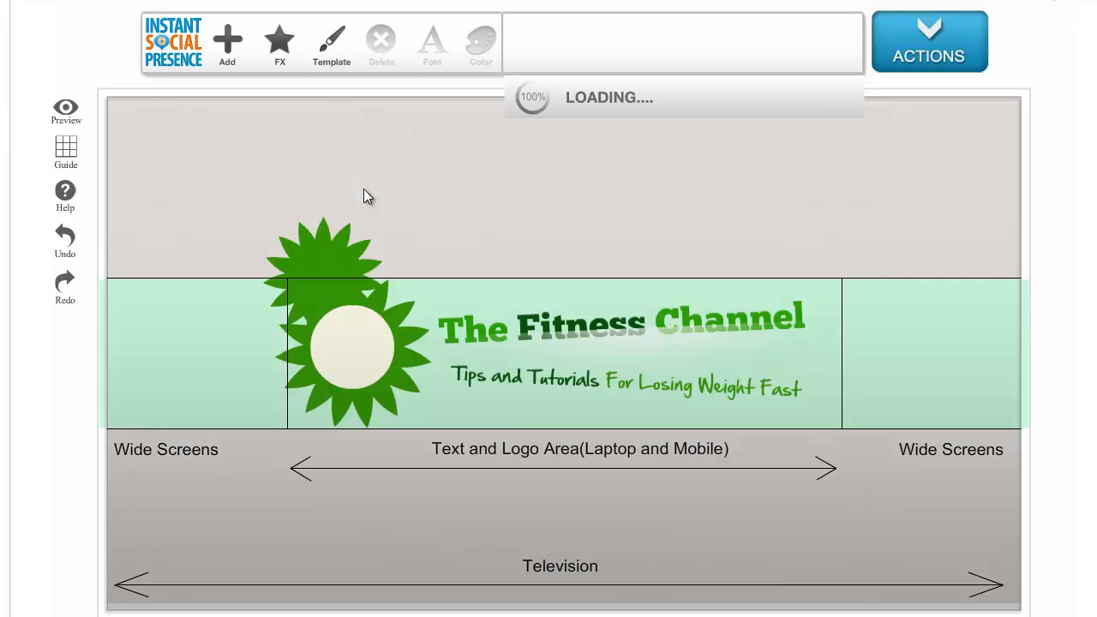
# Step: Switch the design to the Restaurant template
pyautogui.click(334, 54)
pyautogui.scroll(5, 385, 156)
pyautogui.scroll(-5, 381, 151)
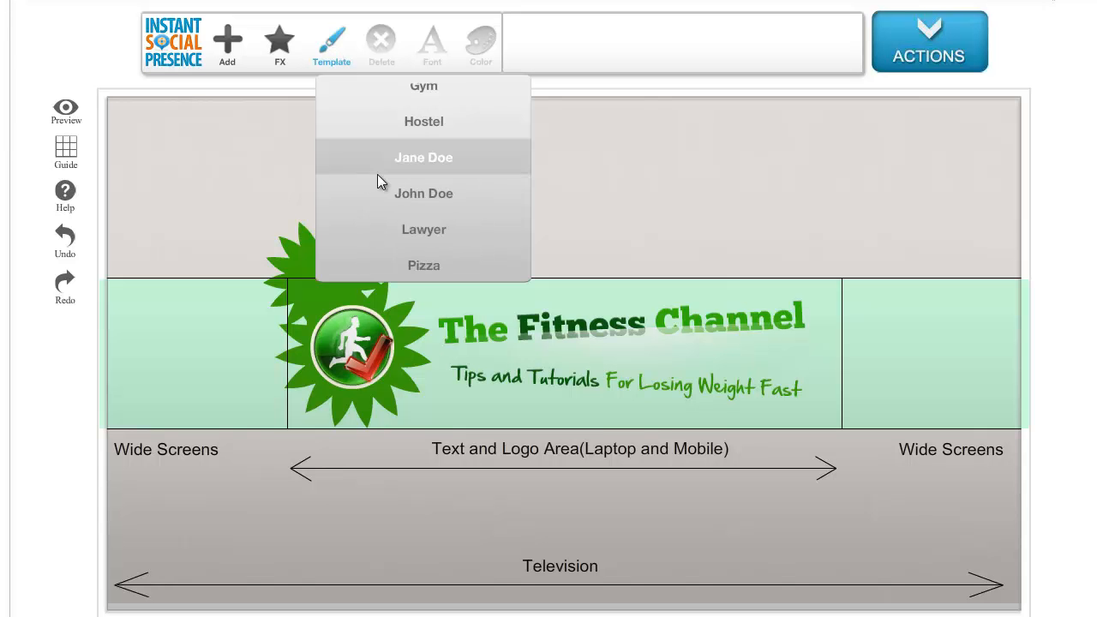
pyautogui.scroll(3, 374, 176)
pyautogui.scroll(-6, 372, 188)
pyautogui.scroll(1, 372, 202)
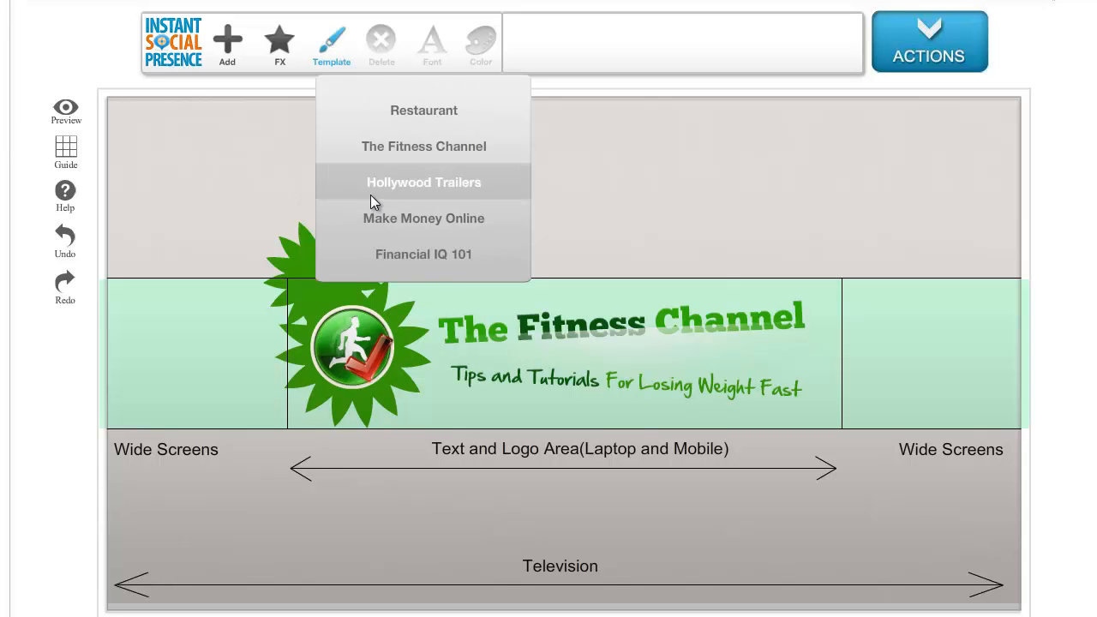
pyautogui.scroll(1, 371, 199)
pyautogui.scroll(2, 371, 180)
pyautogui.scroll(-2, 370, 193)
pyautogui.scroll(2, 368, 190)
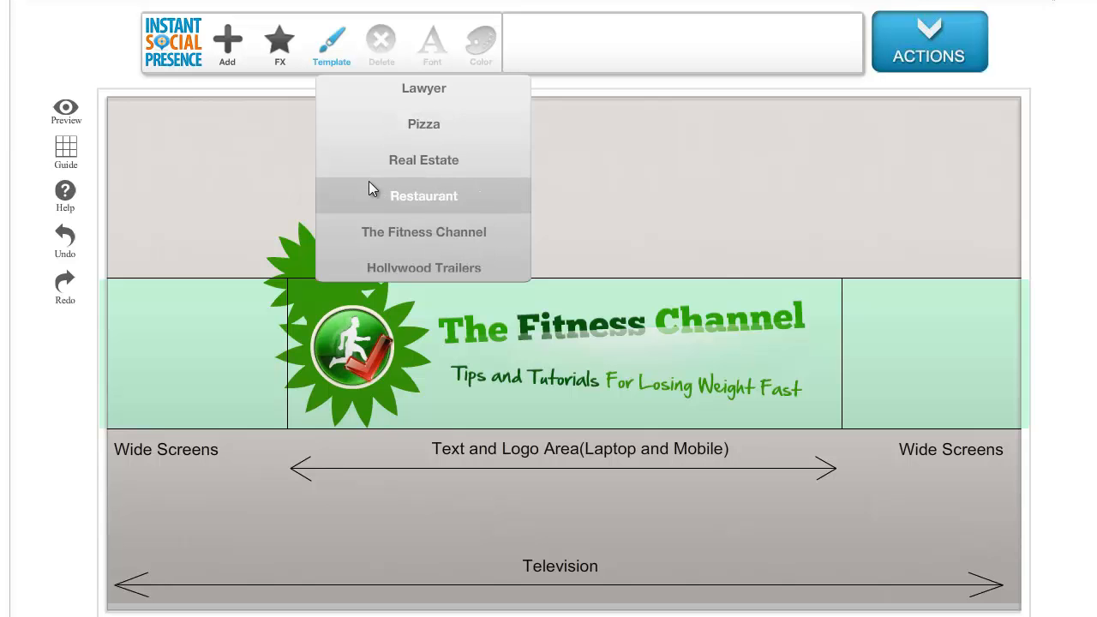
pyautogui.click(368, 182)
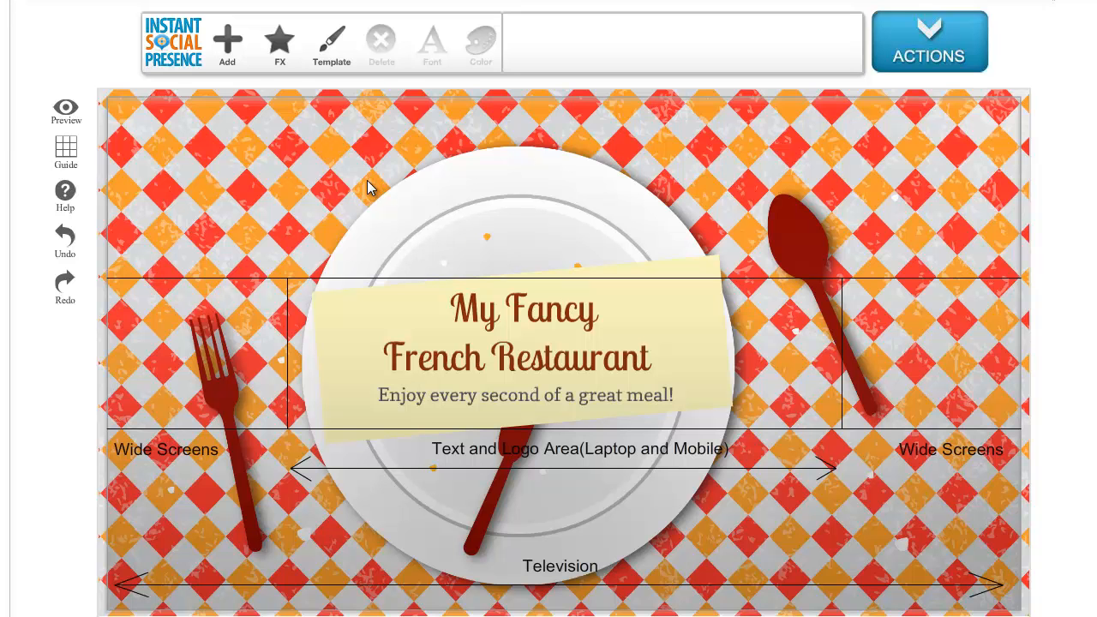
# Step: Replace the current template with the Blank template
pyautogui.click(333, 60)
pyautogui.scroll(10, 369, 102)
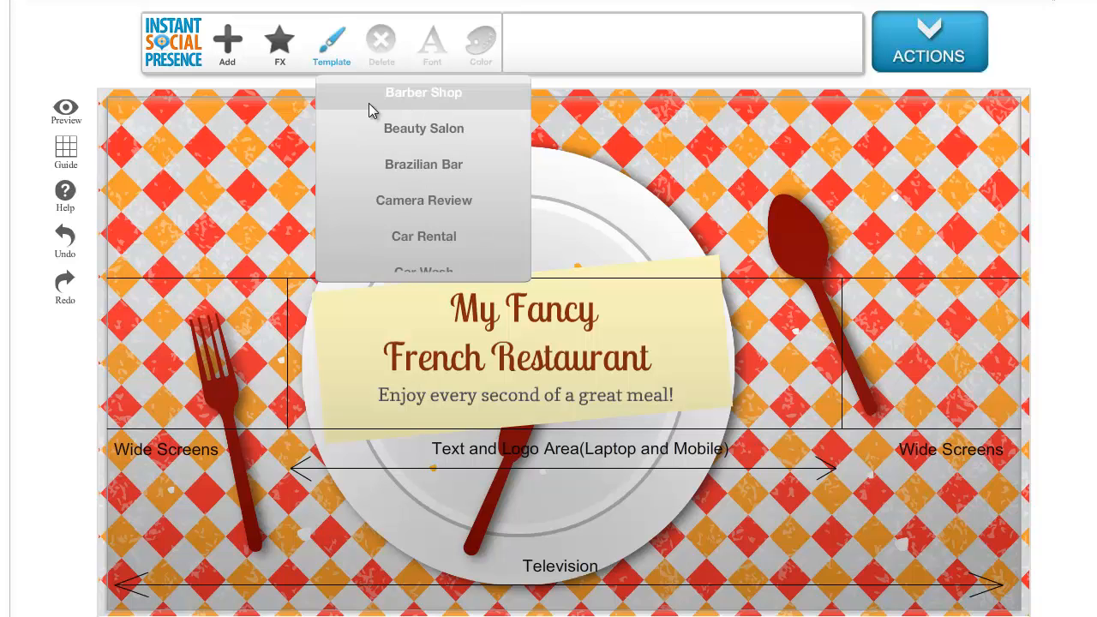
pyautogui.scroll(-2, 373, 117)
pyautogui.scroll(3, 368, 98)
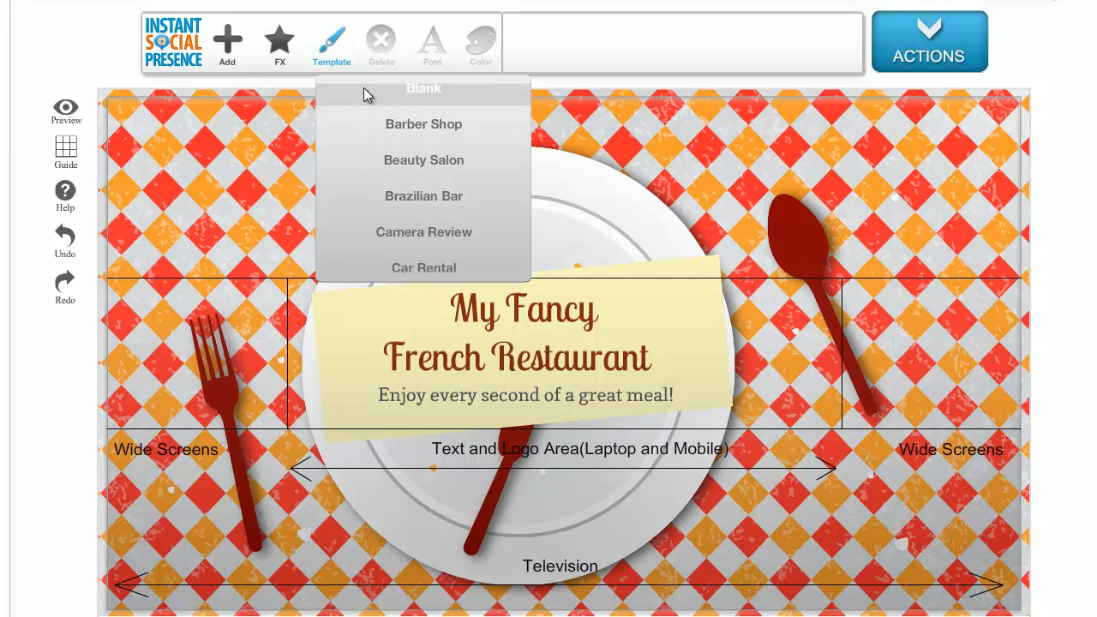
pyautogui.scroll(-2, 364, 105)
pyautogui.scroll(1, 366, 103)
pyautogui.scroll(1, 364, 102)
pyautogui.click(365, 98)
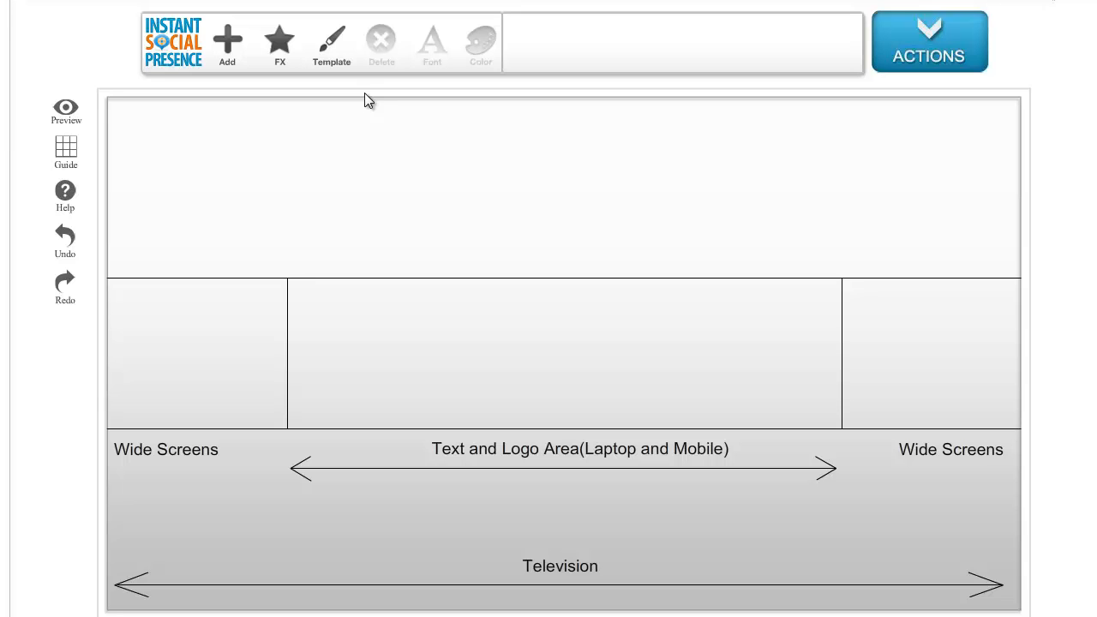
# Step: Add a title text element and place it in the upper middle of the Text and Logo Area
pyautogui.click(227, 53)
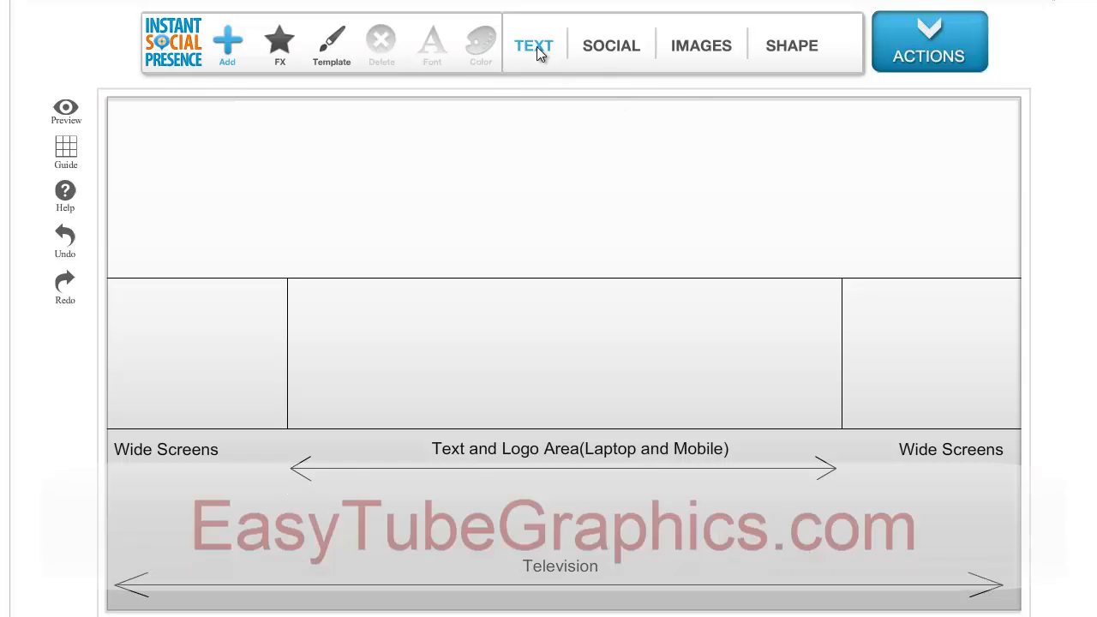
pyautogui.click(537, 48)
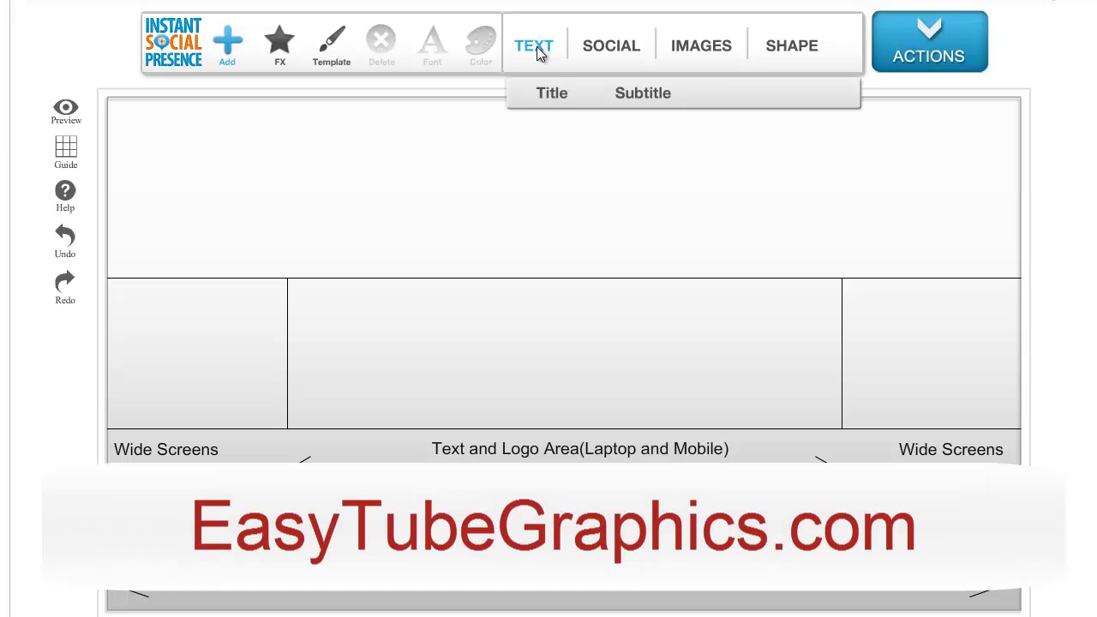
pyautogui.click(557, 94)
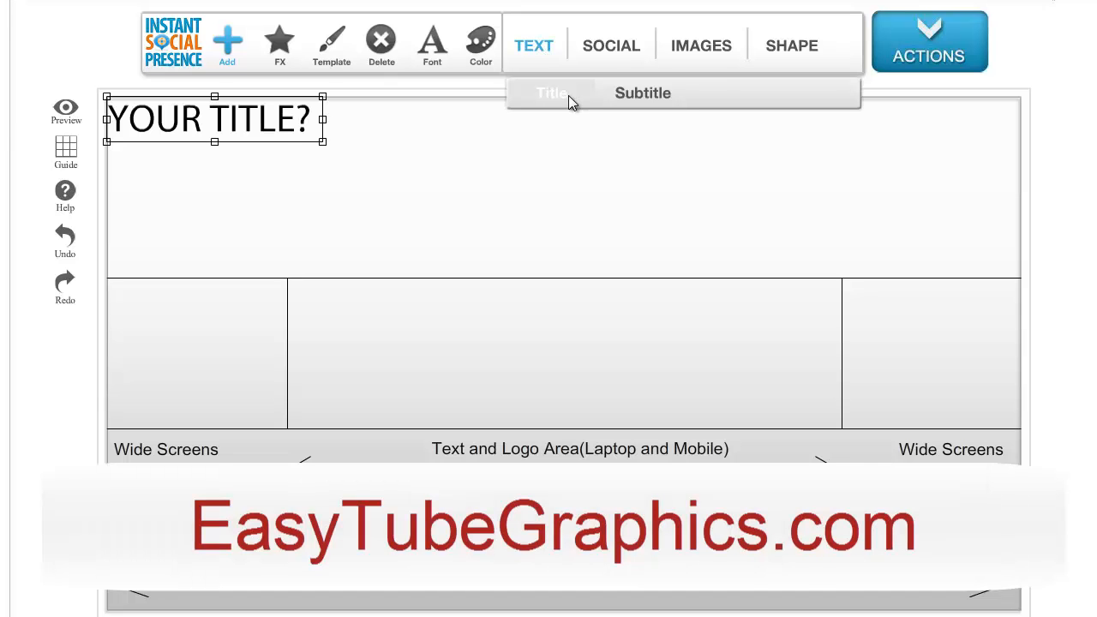
pyautogui.click(210, 120)
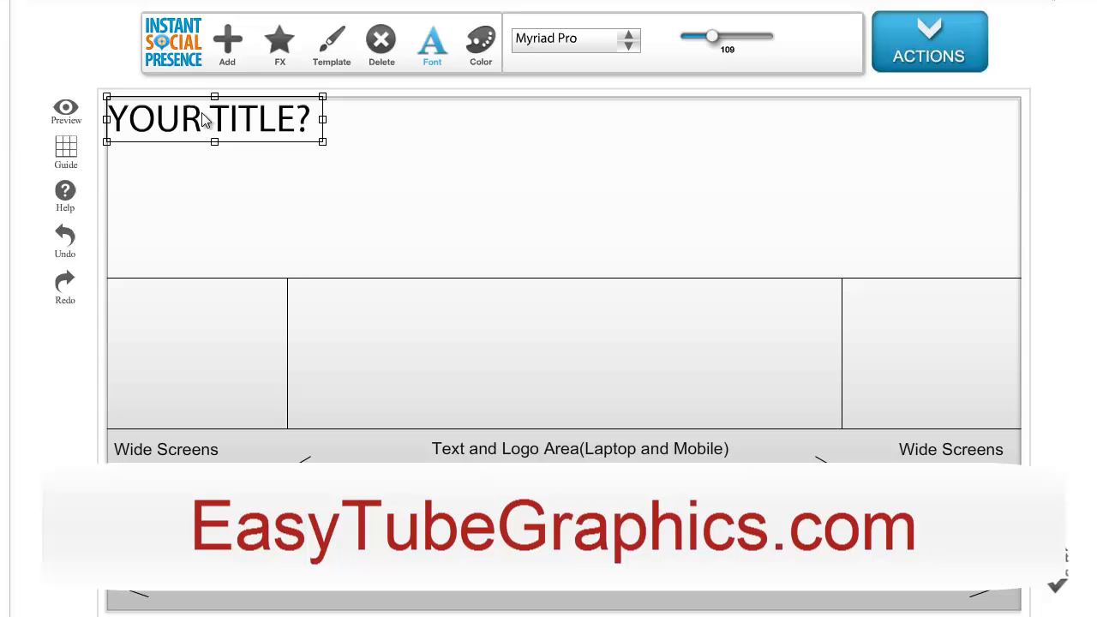
pyautogui.moveTo(204, 120); pyautogui.dragTo(501, 317)
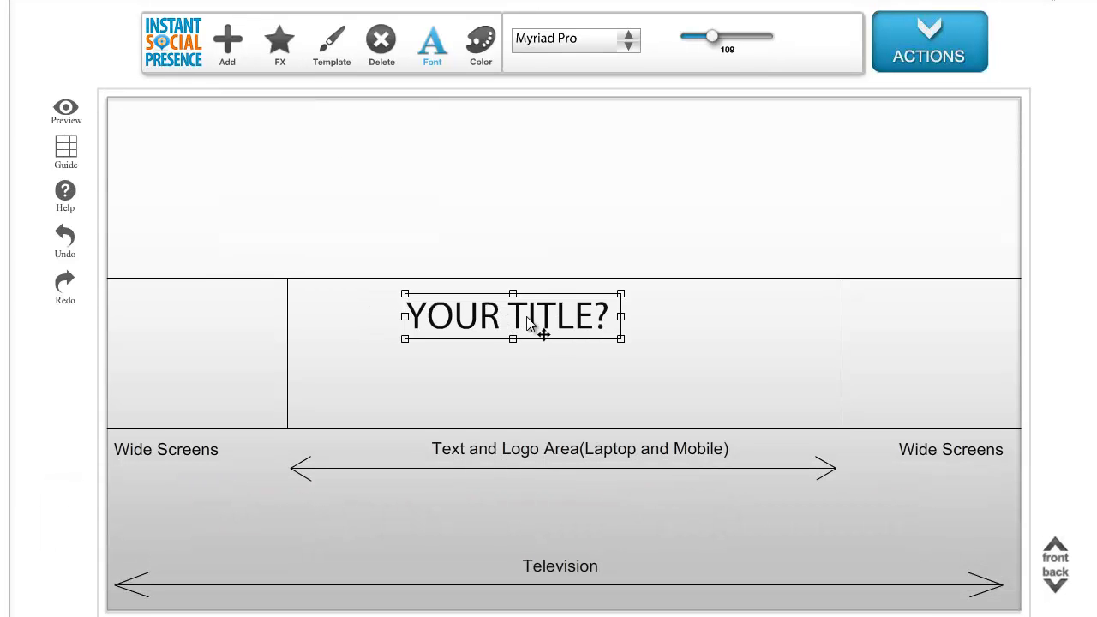
# Step: Replace the placeholder title text with "My YouTube Channel"
pyautogui.doubleClick(526, 316)
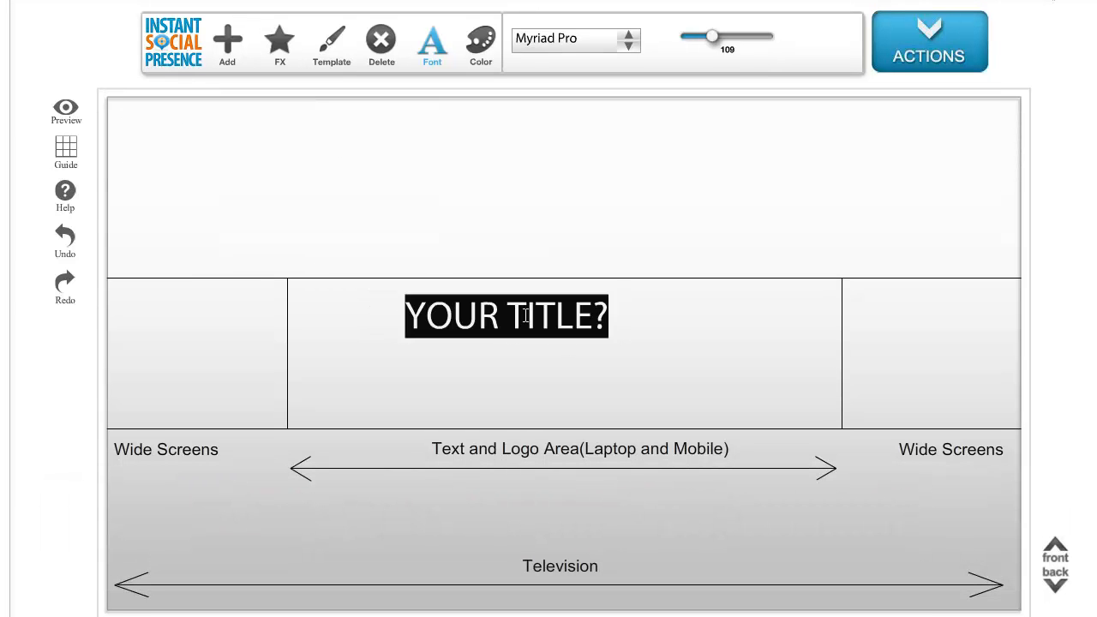
pyautogui.write('M')
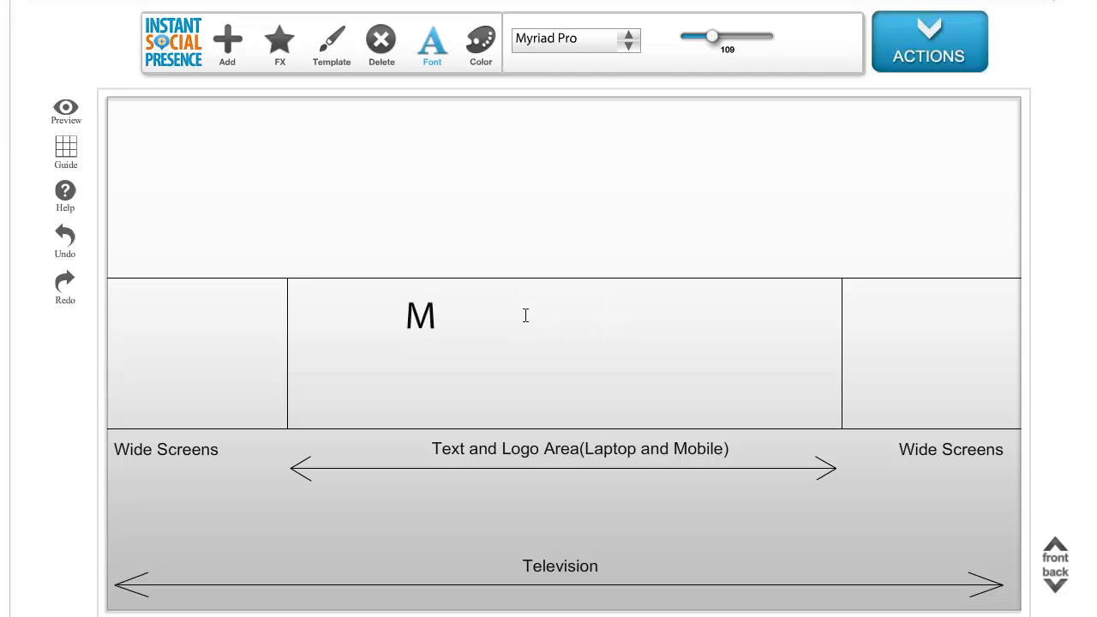
pyautogui.write('y YouTub')
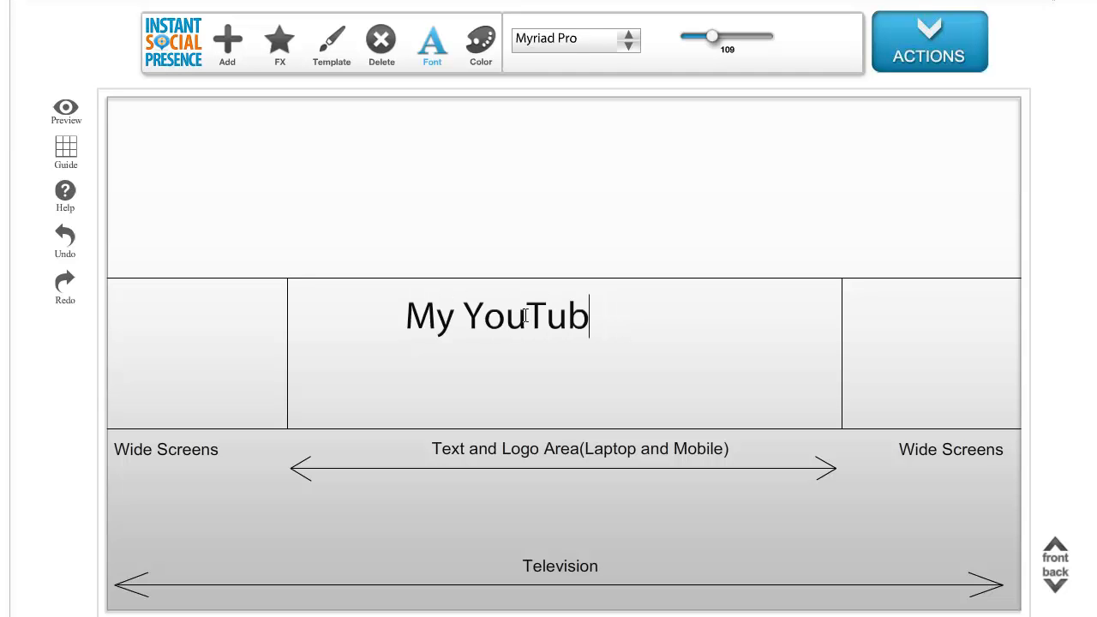
pyautogui.write('e Channel')
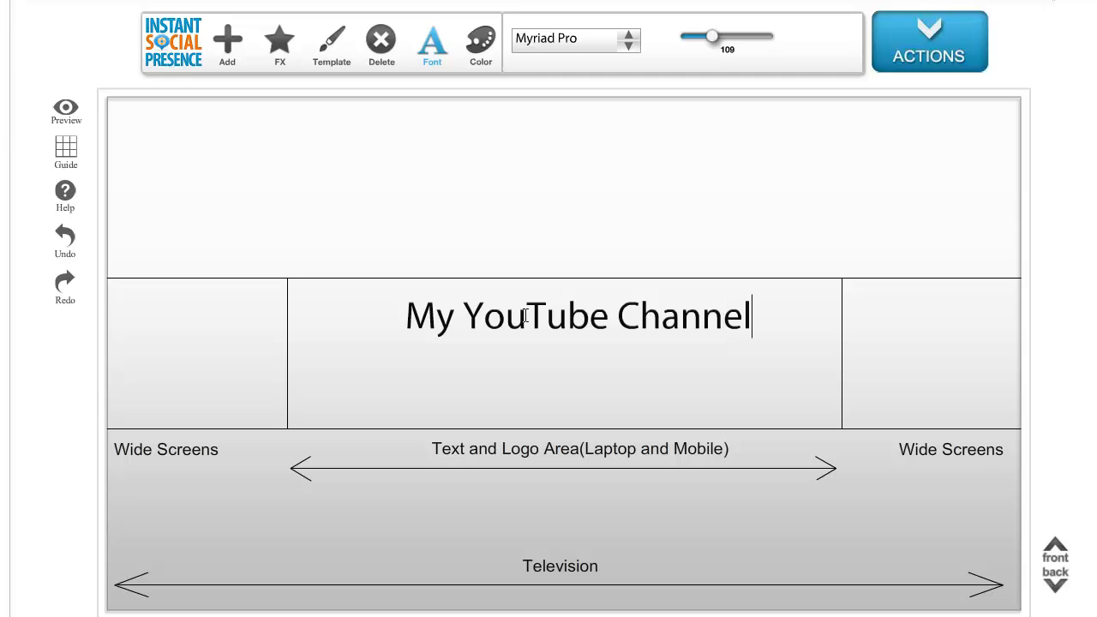
pyautogui.click(504, 344)
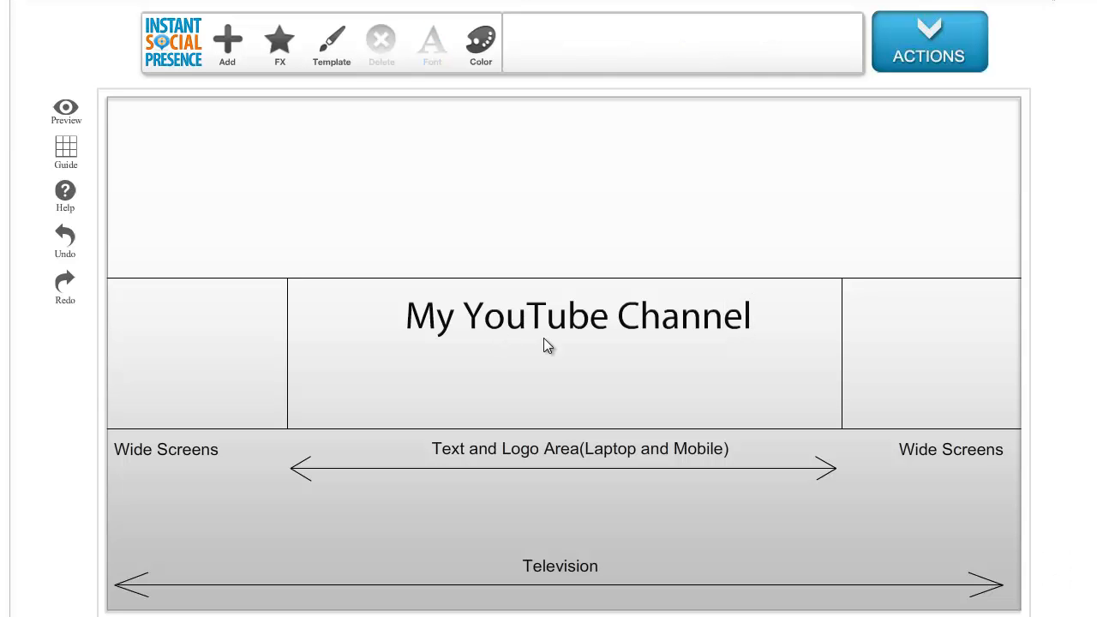
# Step: Shift the title slightly left within the Text and Logo Area and select its whole text for formatting
pyautogui.click(540, 322)
pyautogui.moveTo(558, 330); pyautogui.dragTo(509, 325)
pyautogui.click(485, 313)
pyautogui.click(494, 347)
pyautogui.doubleClick(512, 318)
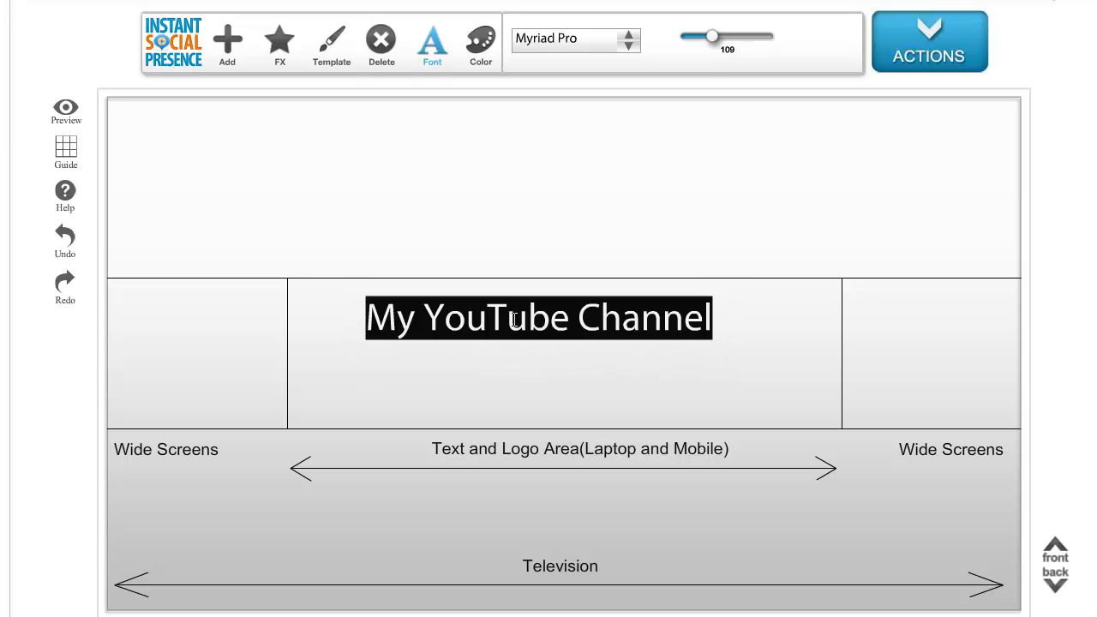
# Step: Try the BlackJack, Franchise and Impact fonts on the title
pyautogui.click(630, 51)
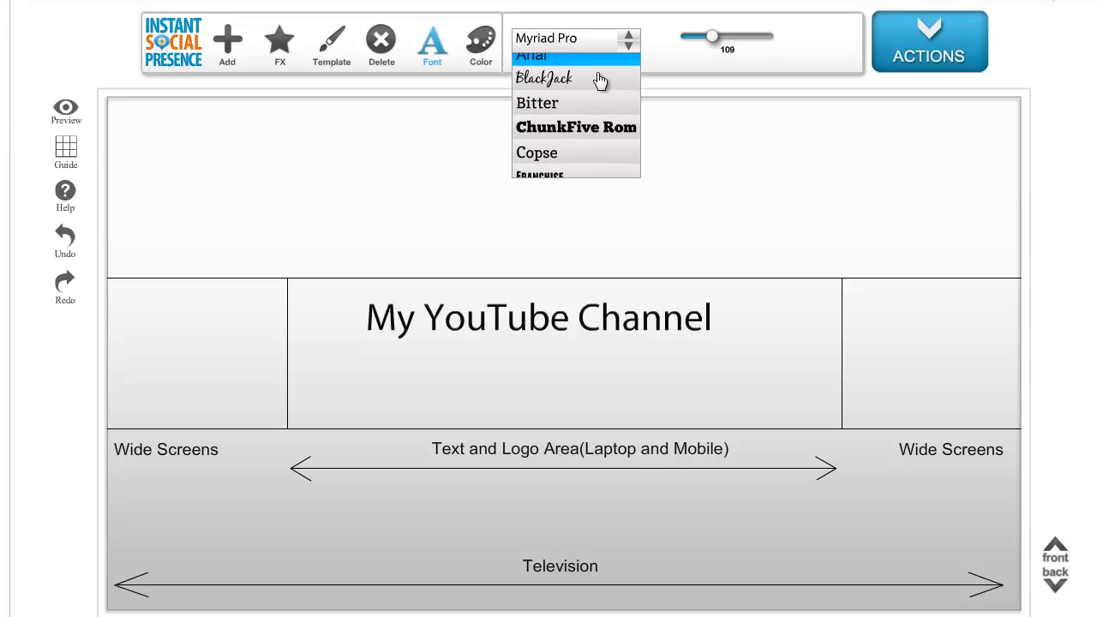
pyautogui.click(595, 76)
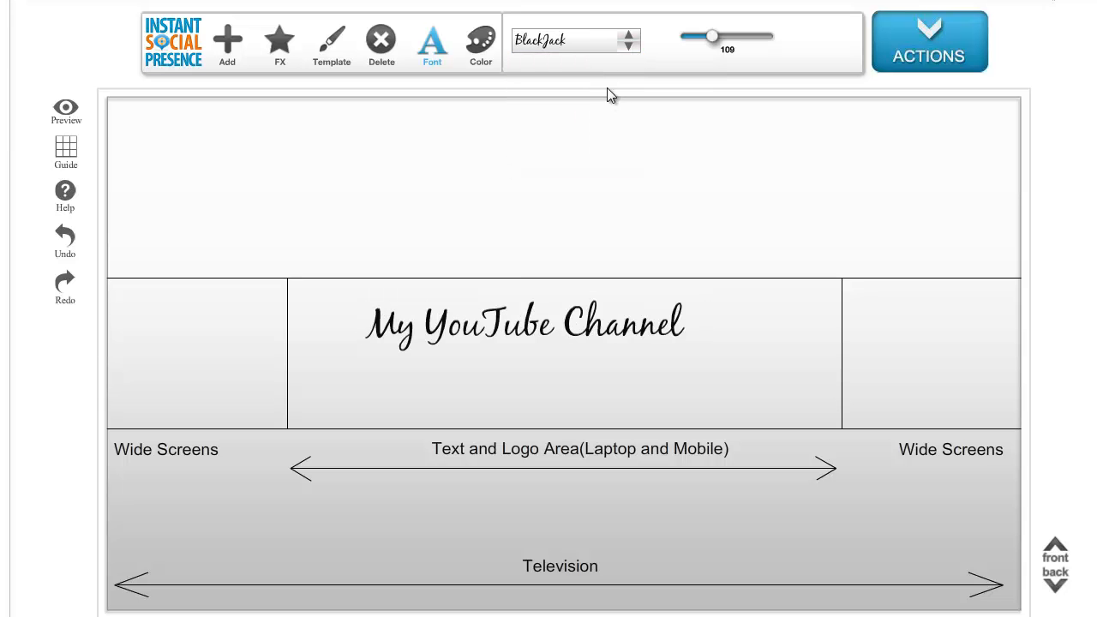
pyautogui.click(628, 49)
pyautogui.scroll(-2, 605, 111)
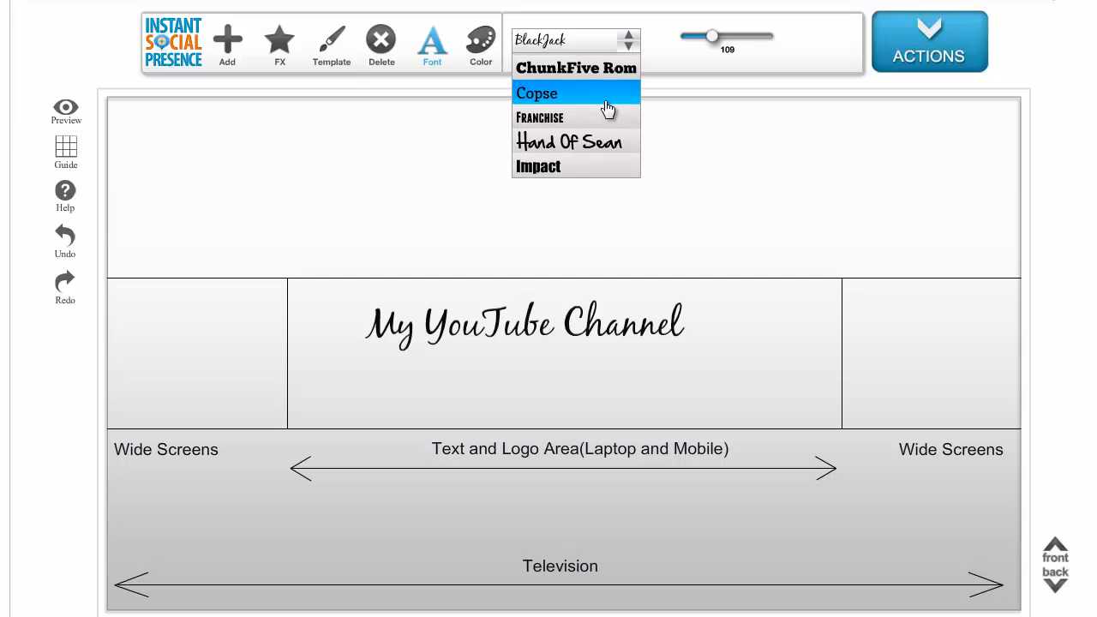
pyautogui.scroll(1, 604, 116)
pyautogui.scroll(-1, 603, 117)
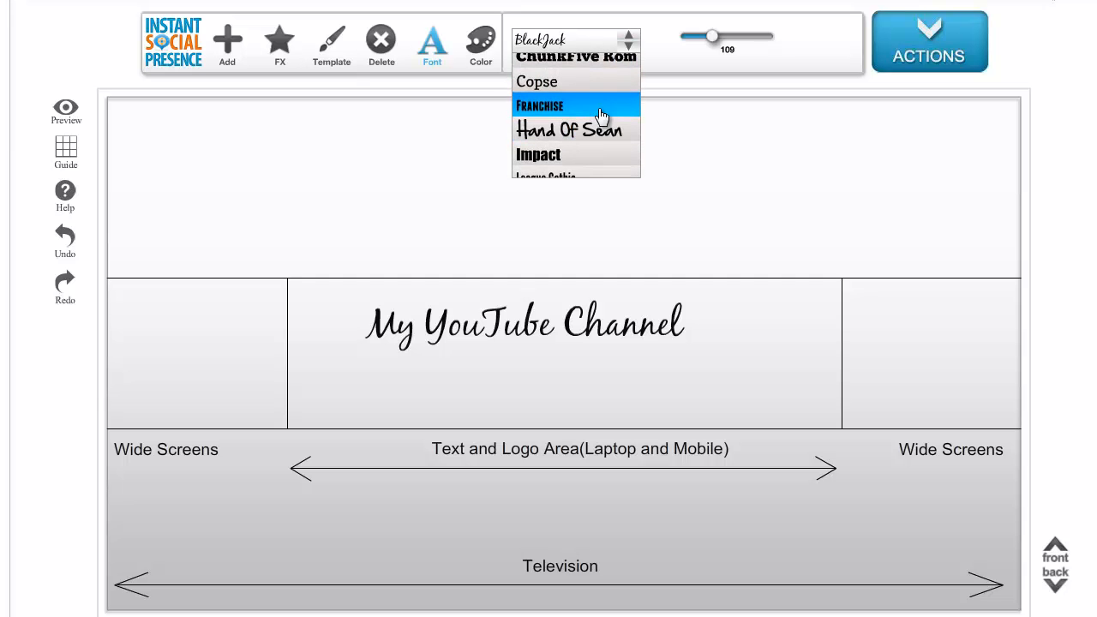
pyautogui.click(607, 117)
pyautogui.click(632, 53)
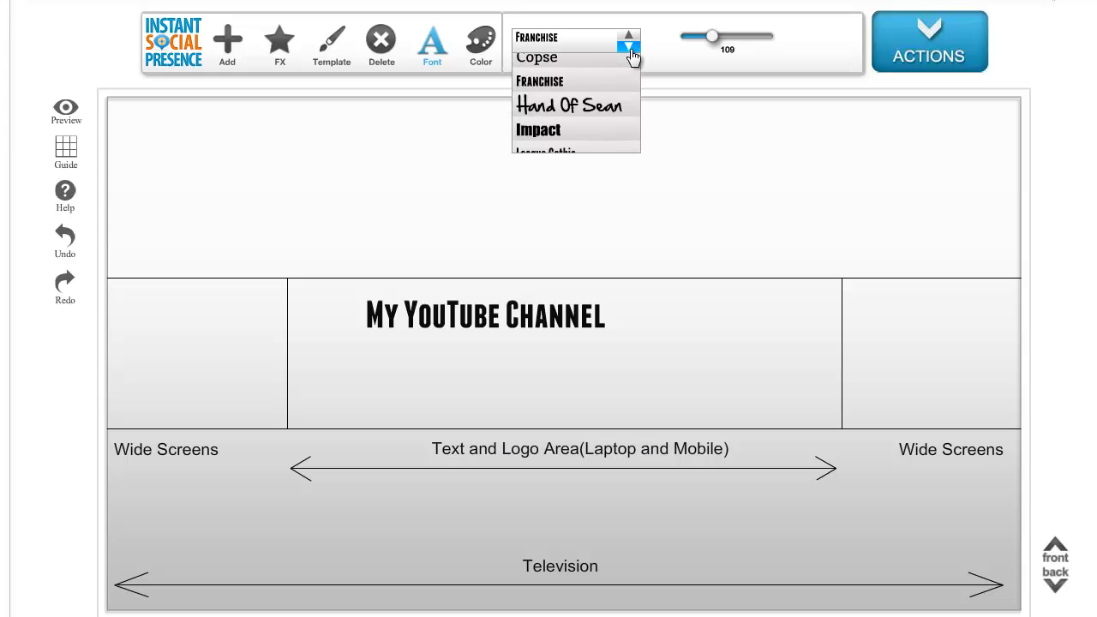
pyautogui.scroll(1, 614, 108)
pyautogui.scroll(-1, 611, 115)
pyautogui.scroll(-1, 607, 137)
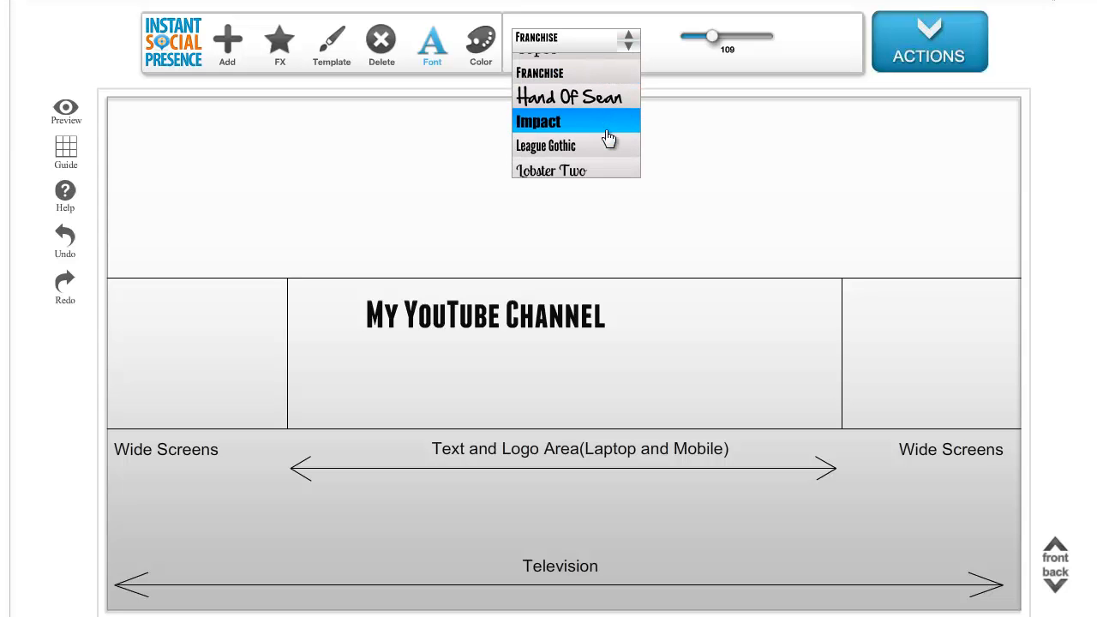
pyautogui.click(605, 127)
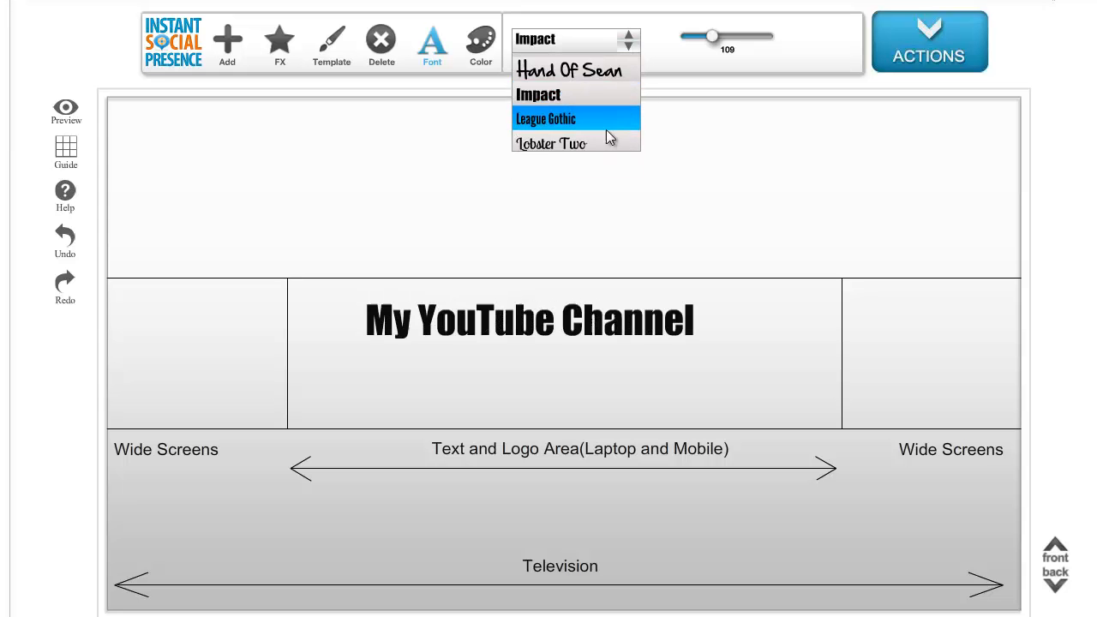
# Step: Set the title's font to Lobster Two and its size to 151
pyautogui.click(627, 48)
pyautogui.scroll(4, 608, 105)
pyautogui.scroll(-4, 600, 120)
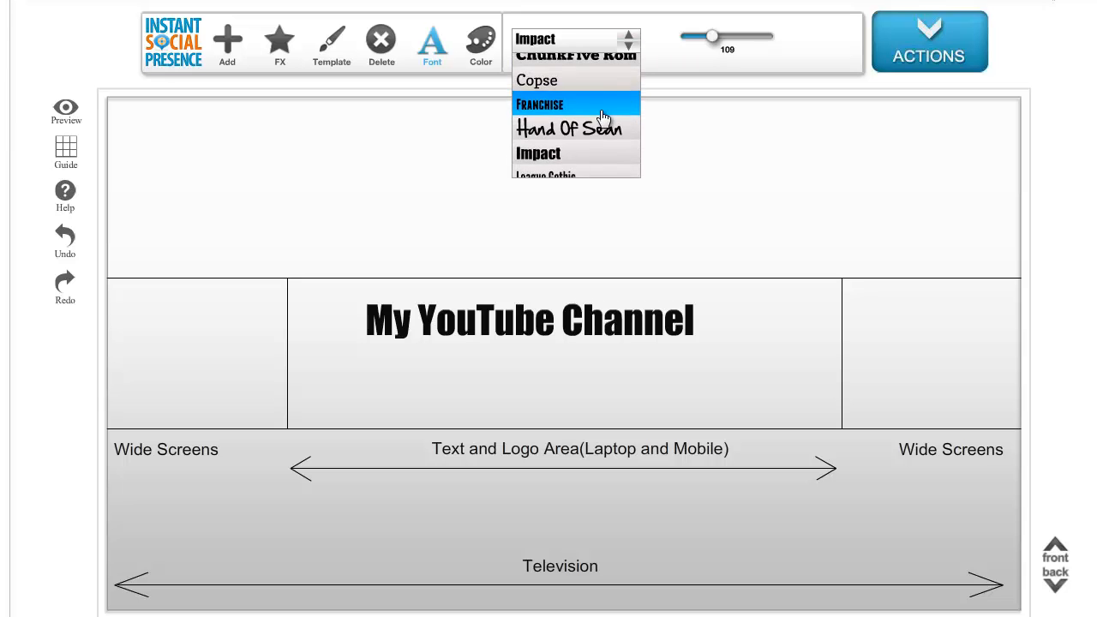
pyautogui.scroll(-1, 591, 147)
pyautogui.click(590, 154)
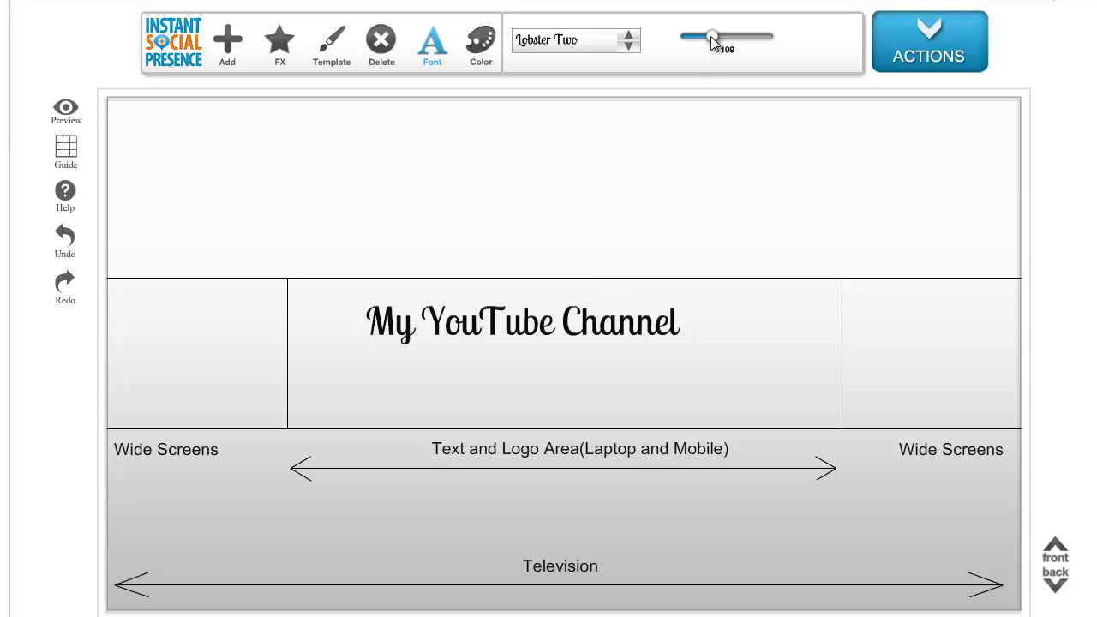
pyautogui.moveTo(710, 38)
pyautogui.mouseDown()
pyautogui.moveTo(702, 40)
pyautogui.moveTo(724, 38)
pyautogui.mouseUp()
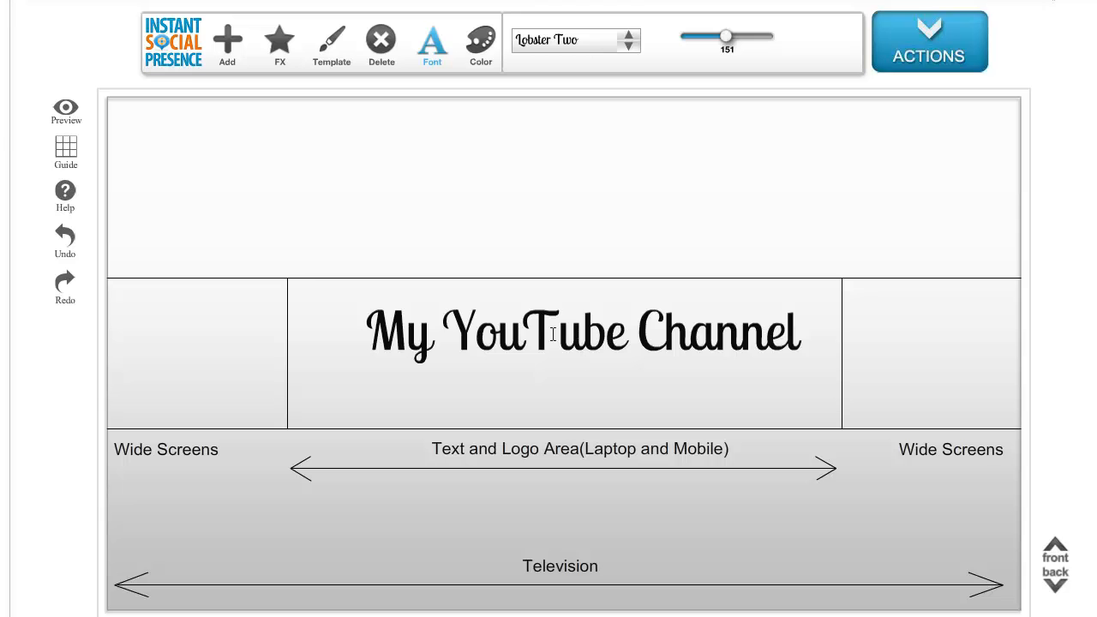
# Step: Move the "My YouTube Channel" title slightly up and left, near the upper edge of the Text and Logo Area
pyautogui.click(554, 382)
pyautogui.click(575, 350)
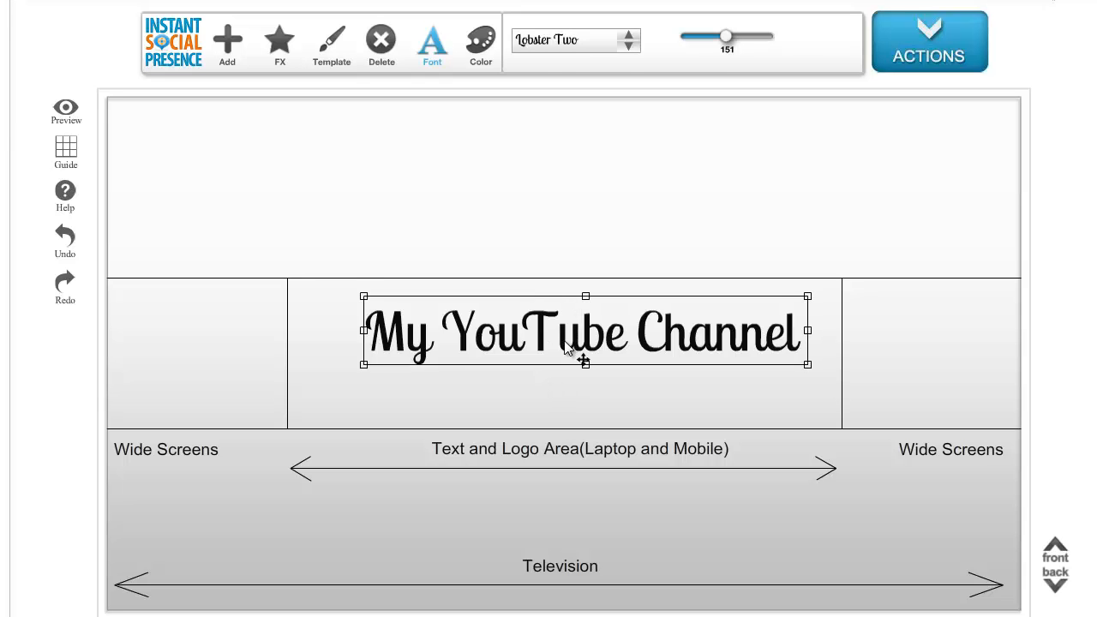
pyautogui.moveTo(564, 341); pyautogui.dragTo(553, 328)
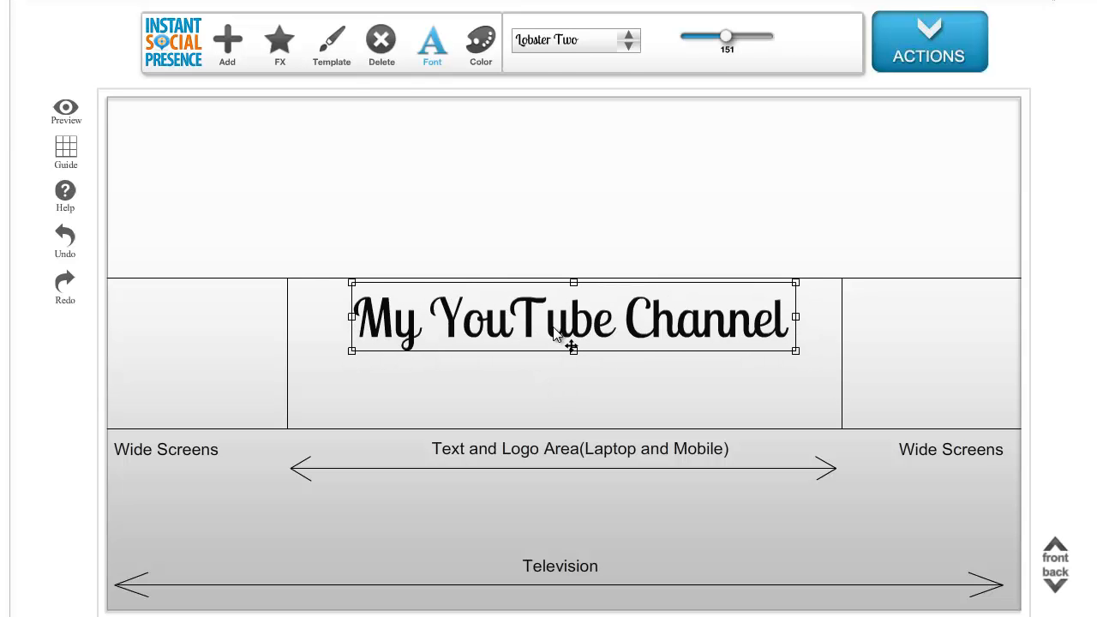
pyautogui.click(549, 410)
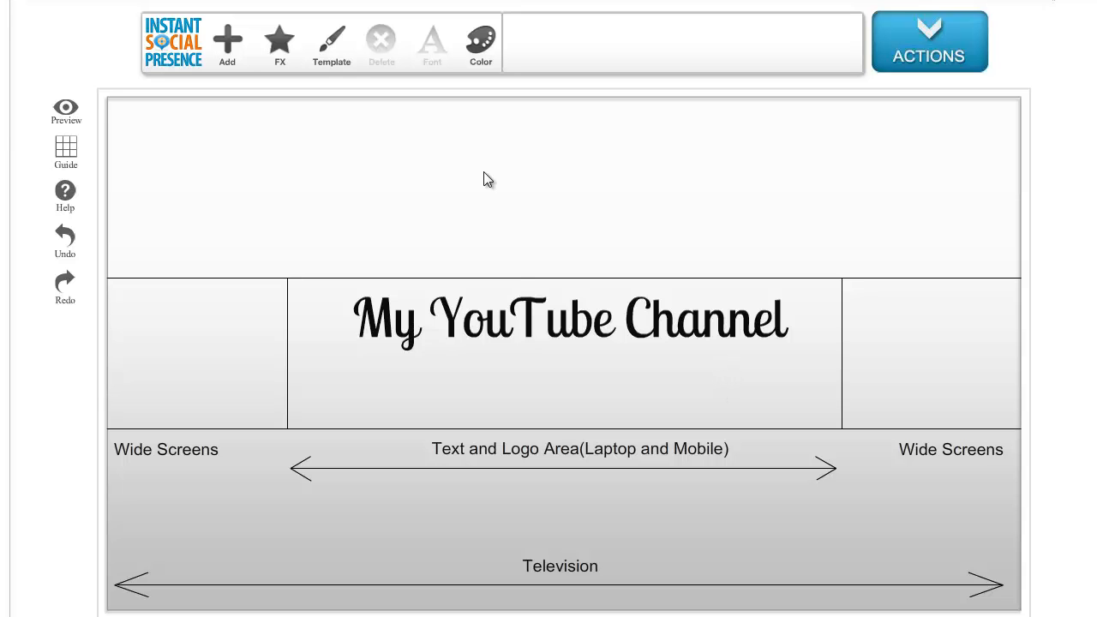
# Step: Add a block arrow shape, stretch it horizontally and place it below the title in the Text and Logo Area
pyautogui.click(230, 51)
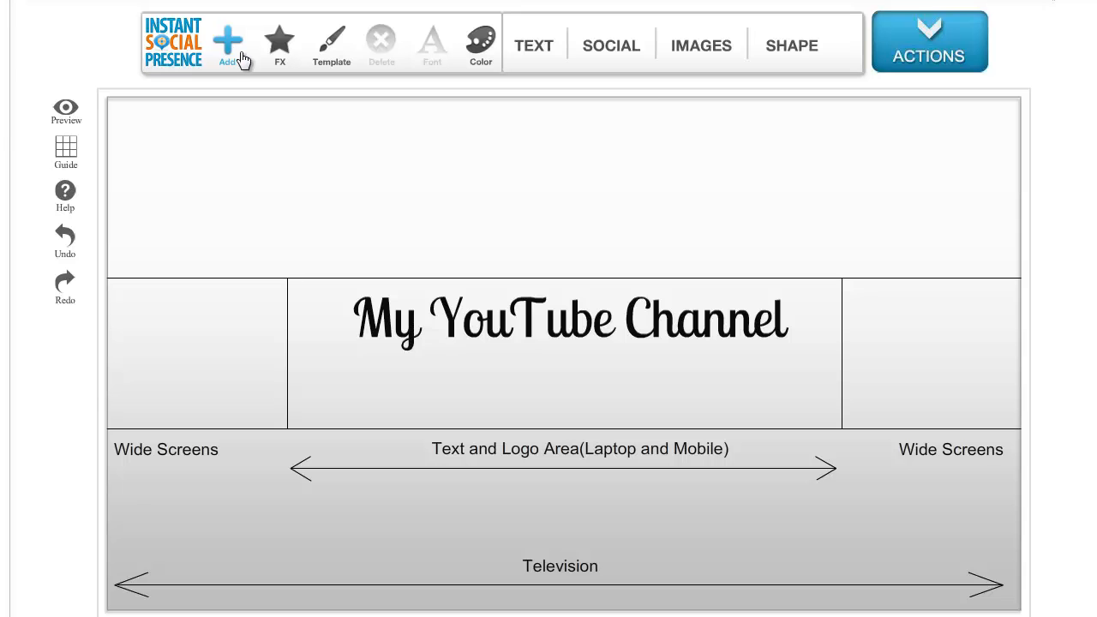
pyautogui.click(778, 51)
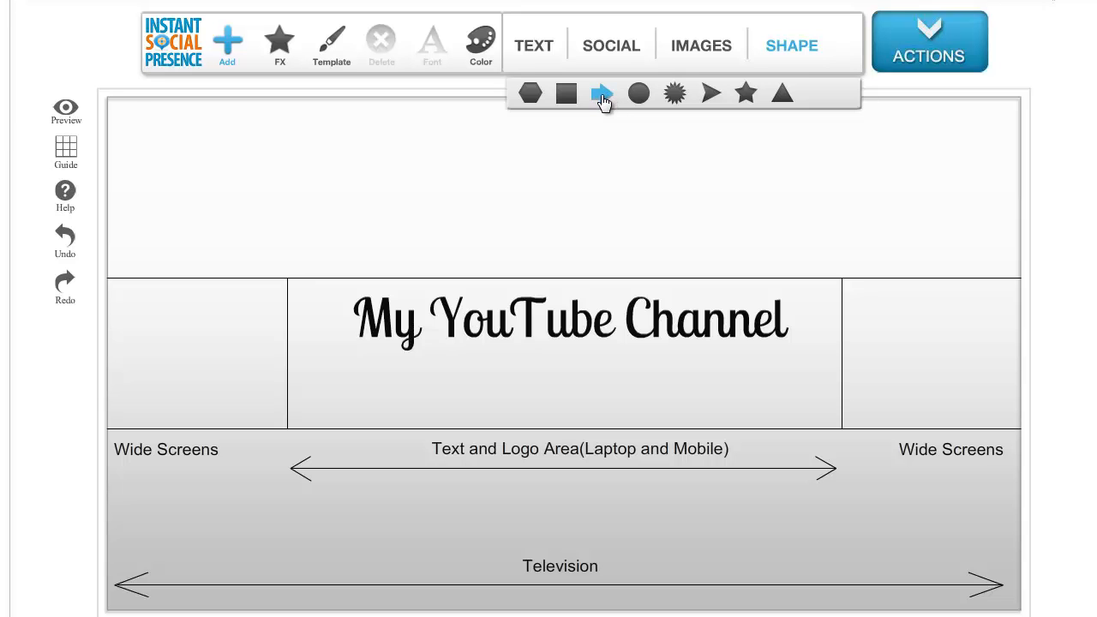
pyautogui.click(602, 96)
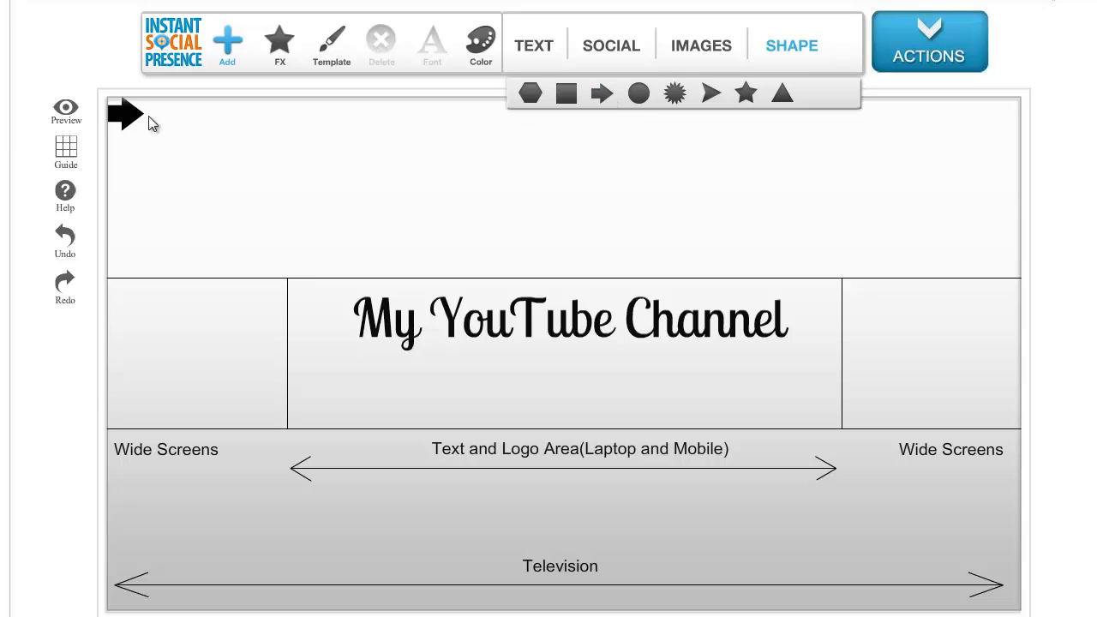
pyautogui.moveTo(129, 120); pyautogui.dragTo(289, 250)
pyautogui.moveTo(358, 330); pyautogui.dragTo(642, 412)
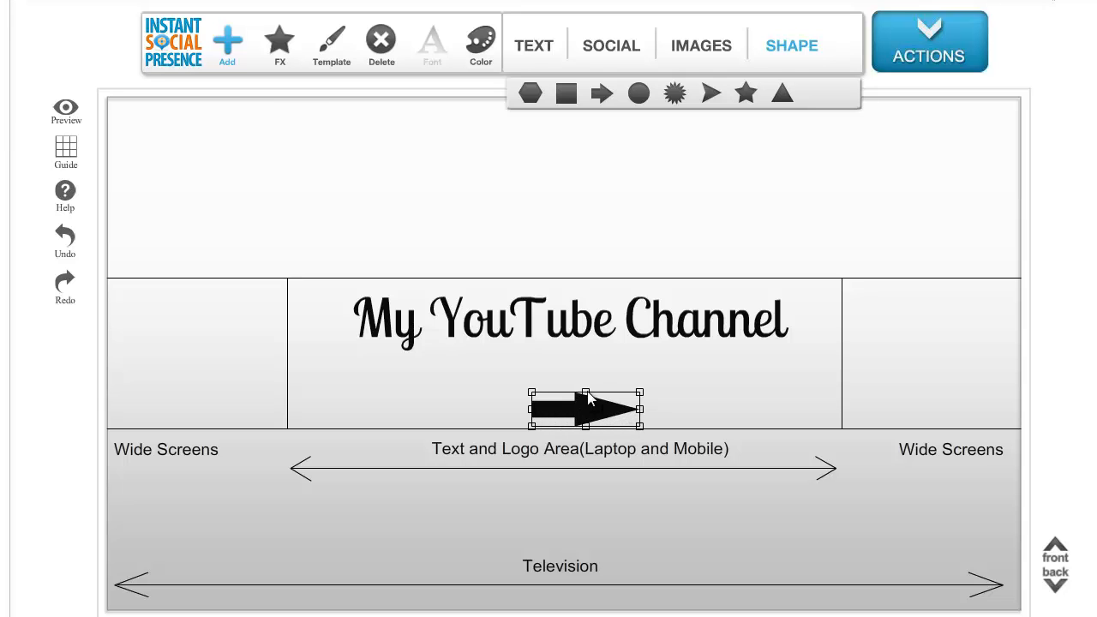
# Step: Make the arrow thinner and shorter, and set it just above the lower edge of the Text and Logo Area
pyautogui.moveTo(585, 392)
pyautogui.mouseDown()
pyautogui.moveTo(585, 382)
pyautogui.moveTo(578, 400)
pyautogui.mouseUp()
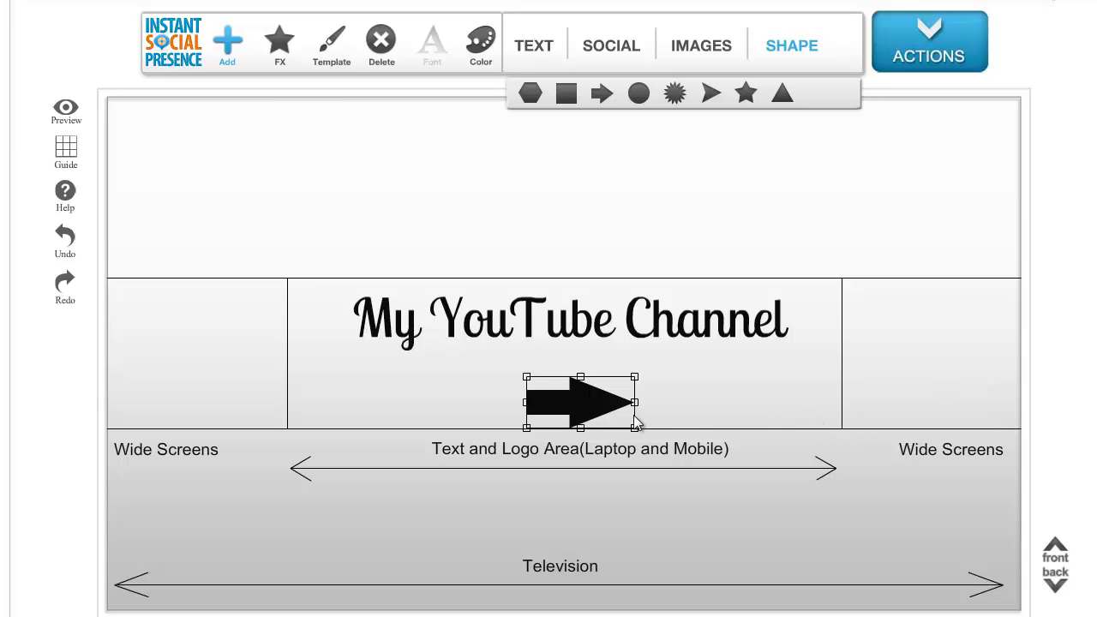
pyautogui.moveTo(581, 378); pyautogui.dragTo(582, 391)
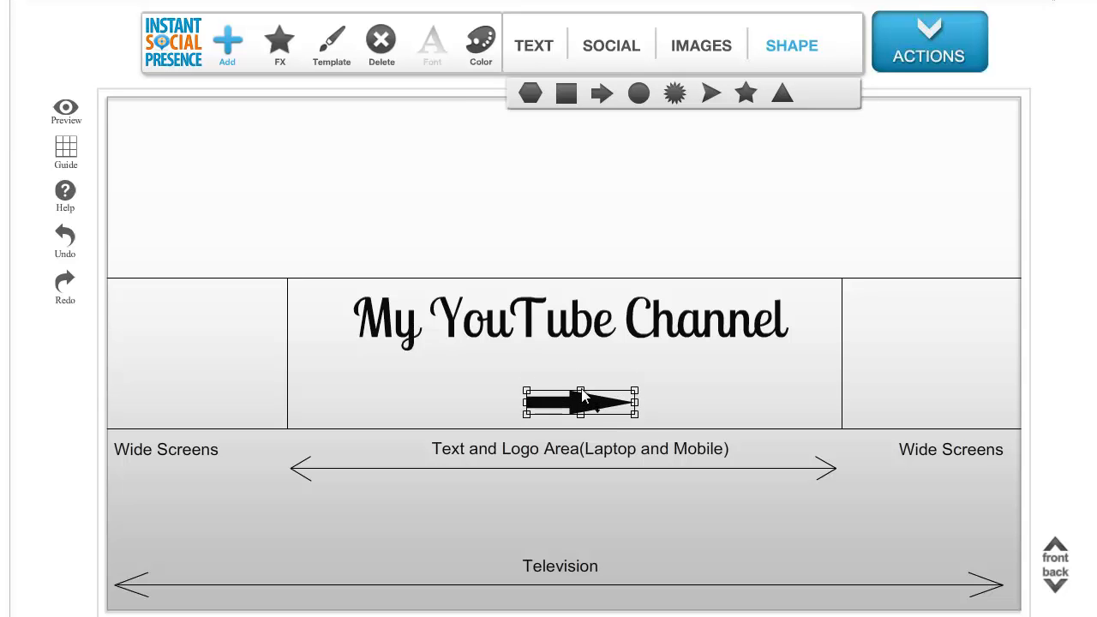
pyautogui.moveTo(637, 417); pyautogui.dragTo(619, 415)
pyautogui.moveTo(606, 423); pyautogui.dragTo(629, 434)
pyautogui.click(651, 414)
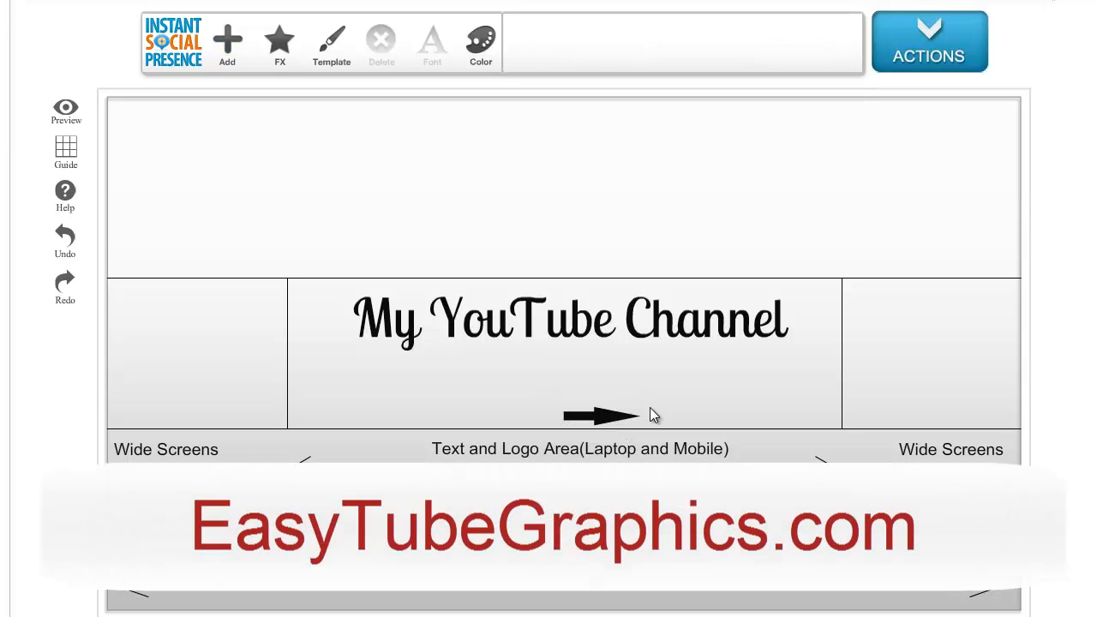
# Step: Recolor the arrow dark red with hex code a90000
pyautogui.click(604, 419)
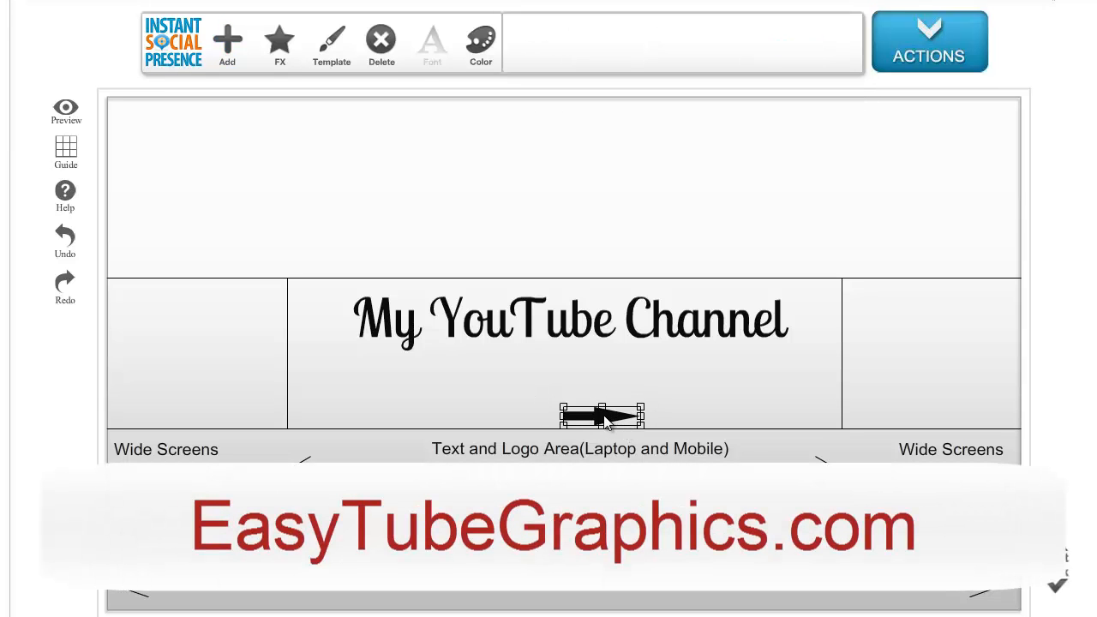
pyautogui.click(480, 47)
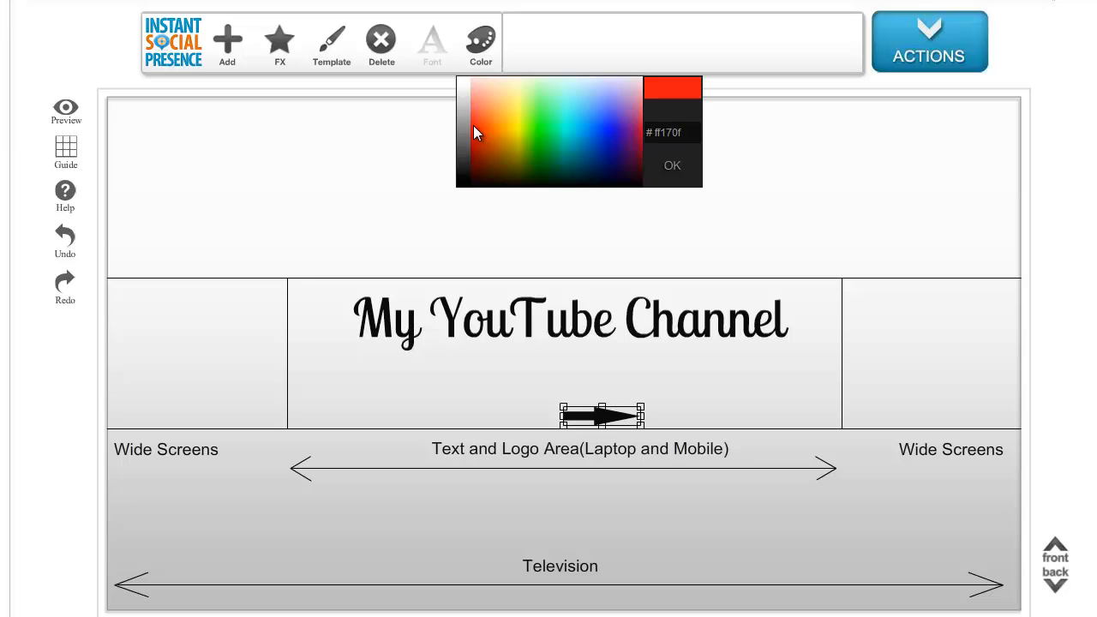
pyautogui.doubleClick(673, 131)
pyautogui.write('0')
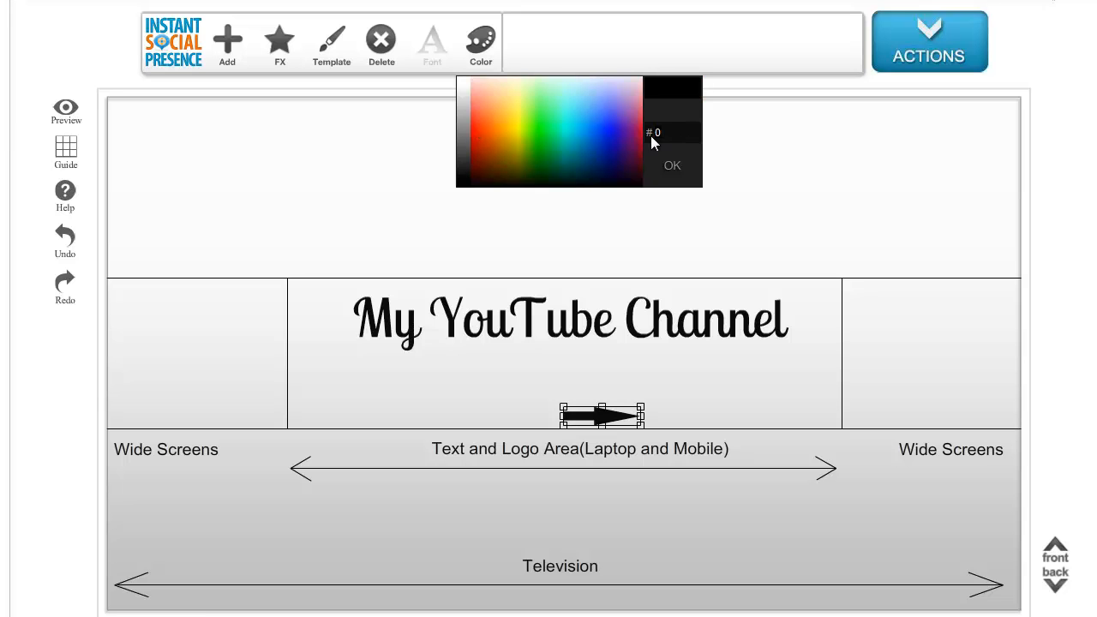
pyautogui.press('BackSpace')
pyautogui.write('a90')
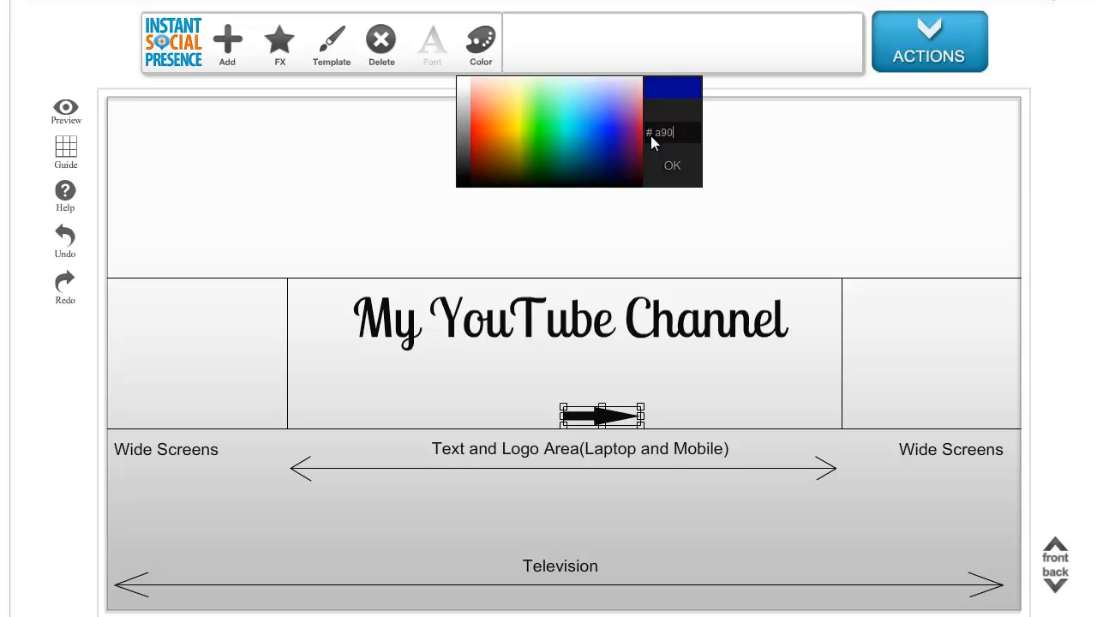
pyautogui.write('000')
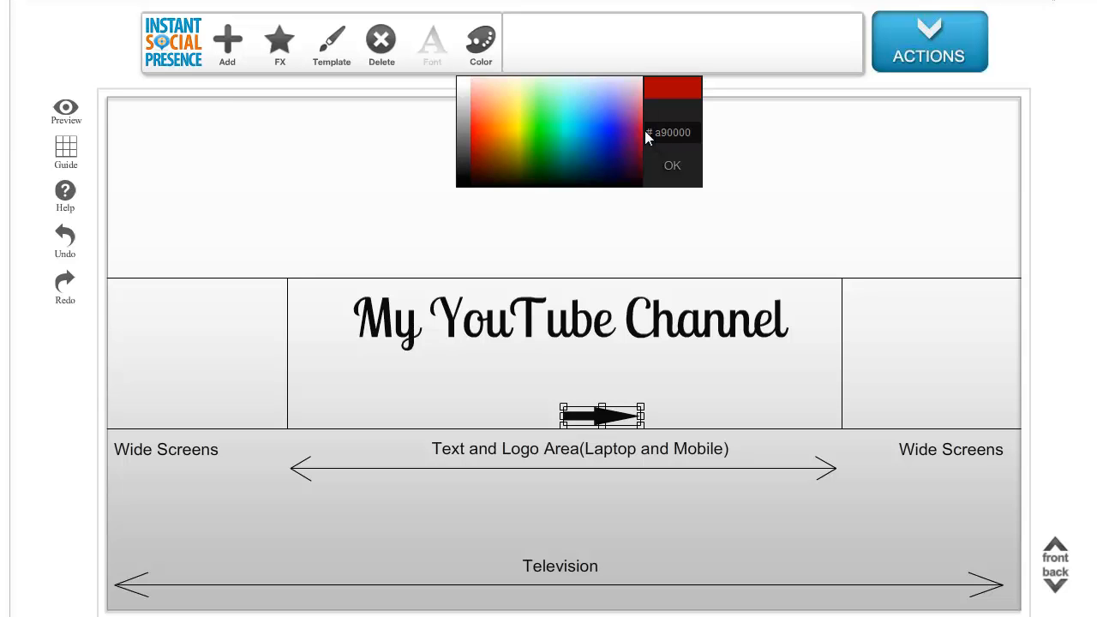
pyautogui.click(673, 166)
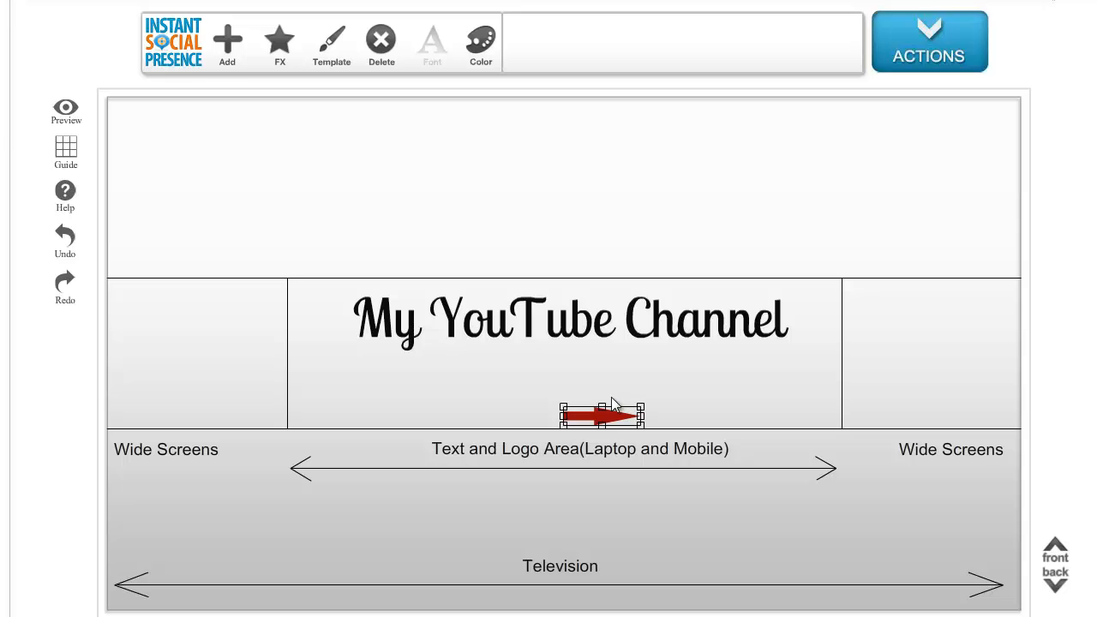
# Step: Make the red arrow taller and move it right so it sits below the word "Channel"
pyautogui.moveTo(602, 406); pyautogui.dragTo(665, 418)
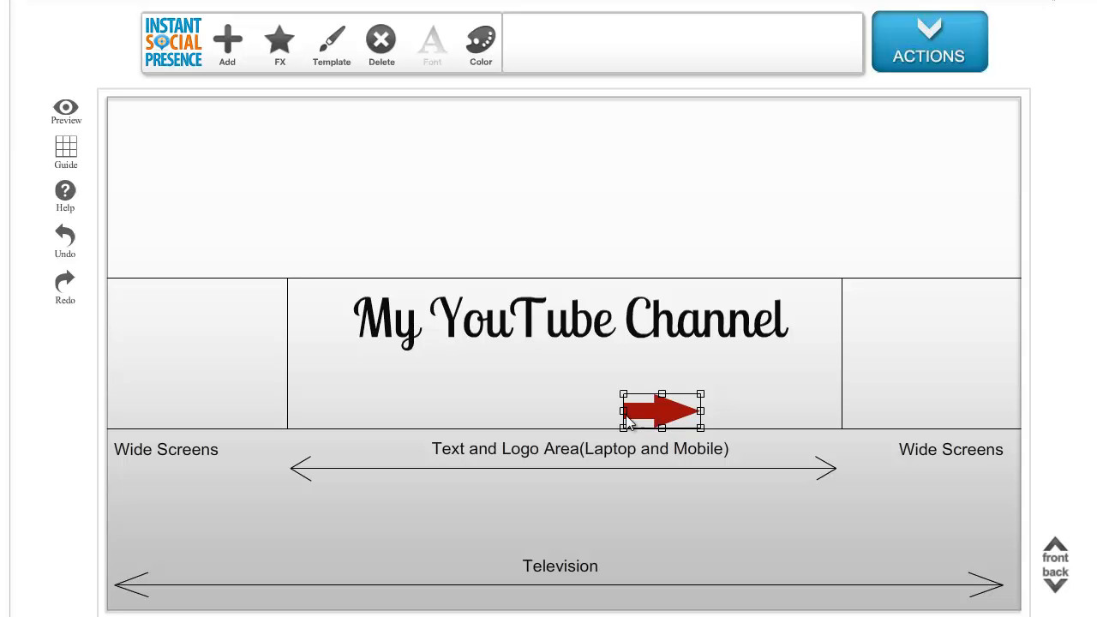
pyautogui.click(554, 399)
pyautogui.click(657, 409)
pyautogui.click(550, 373)
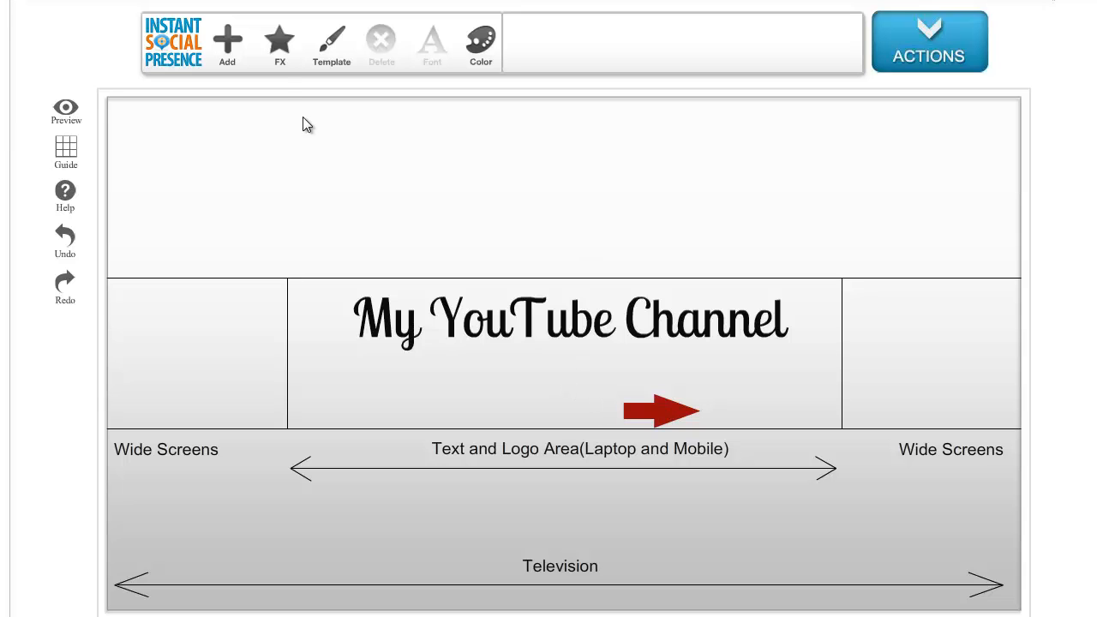
# Step: Add a starburst shape, enlarge it and place it in the left Wide Screens area
pyautogui.click(227, 49)
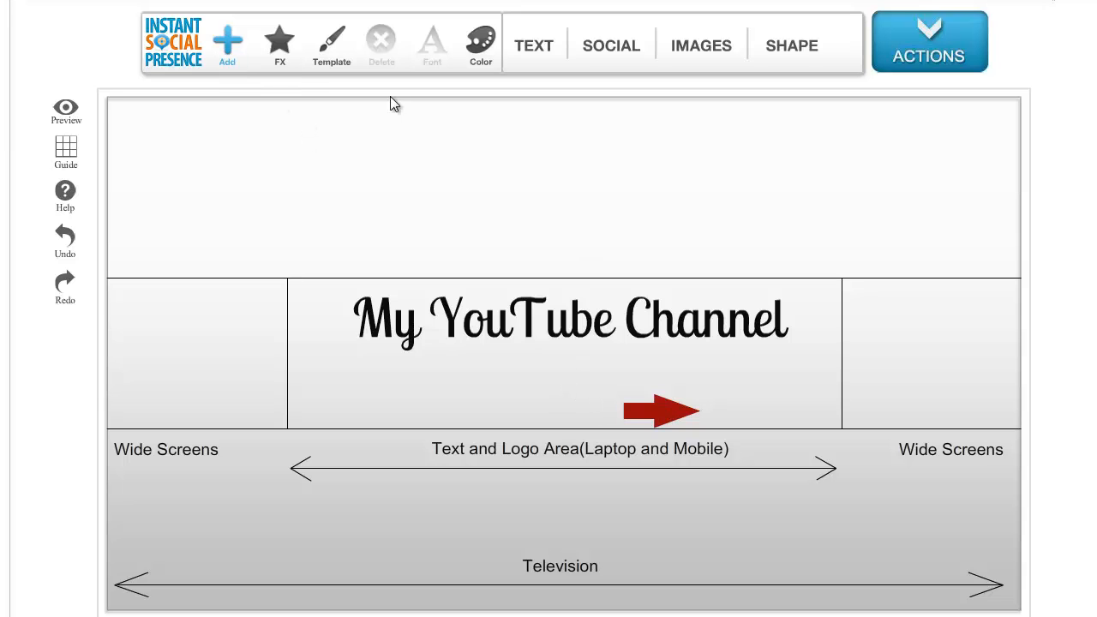
pyautogui.click(781, 53)
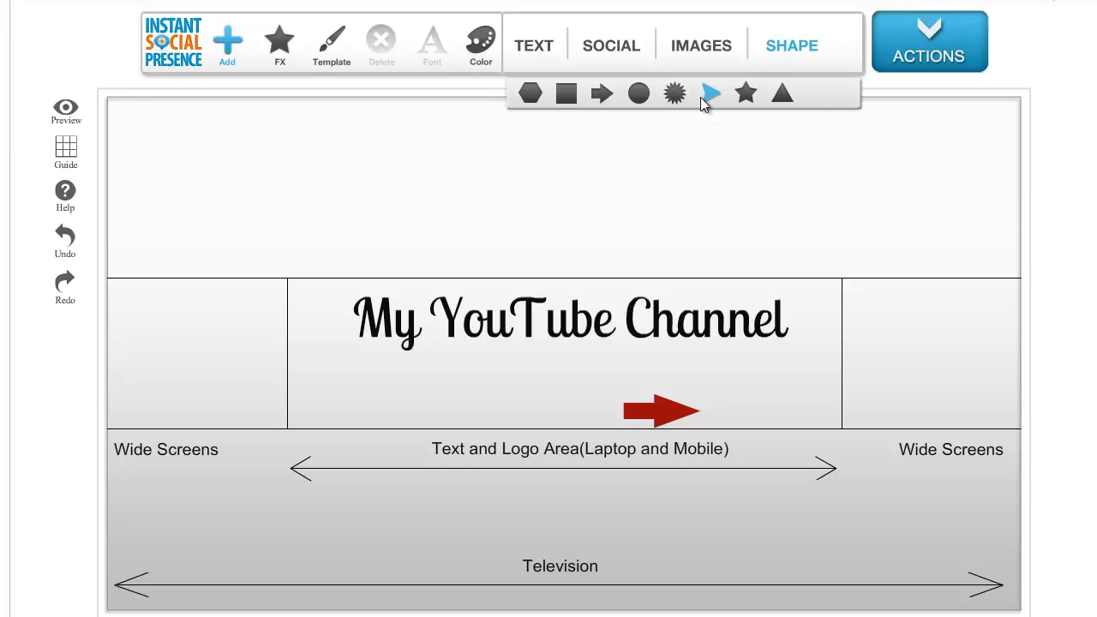
pyautogui.click(674, 94)
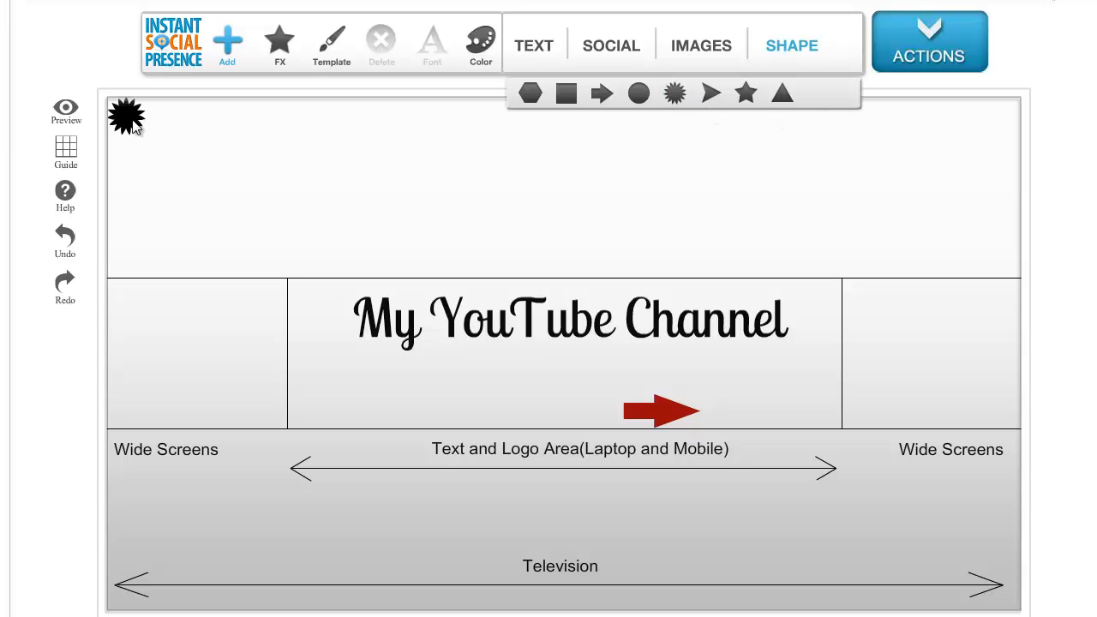
pyautogui.click(126, 116)
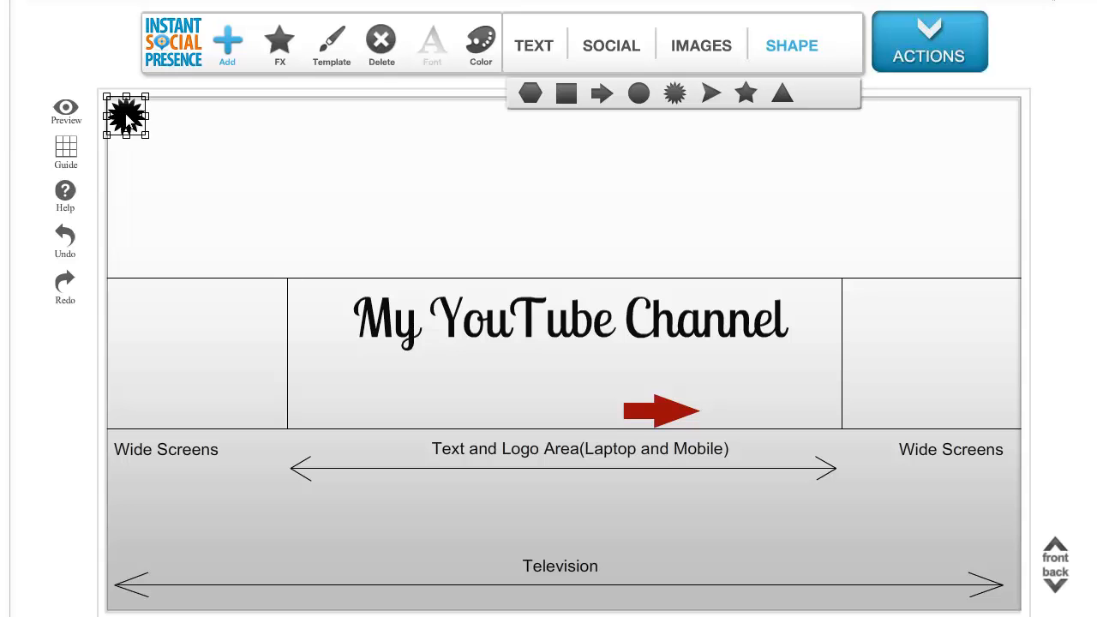
pyautogui.moveTo(127, 117); pyautogui.dragTo(314, 230)
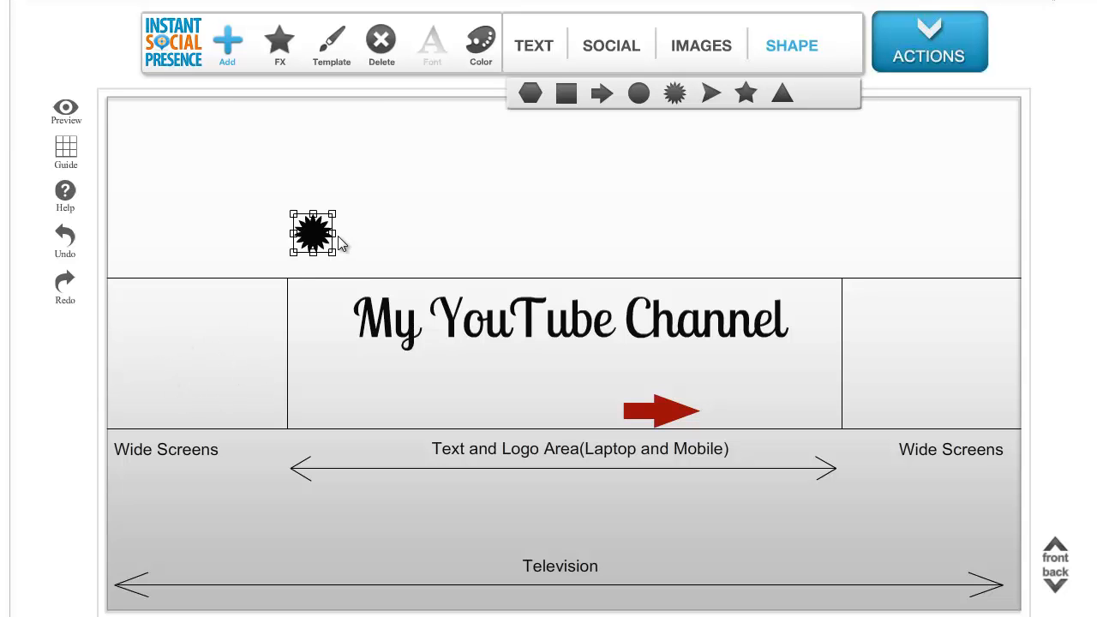
pyautogui.moveTo(317, 239); pyautogui.dragTo(120, 287)
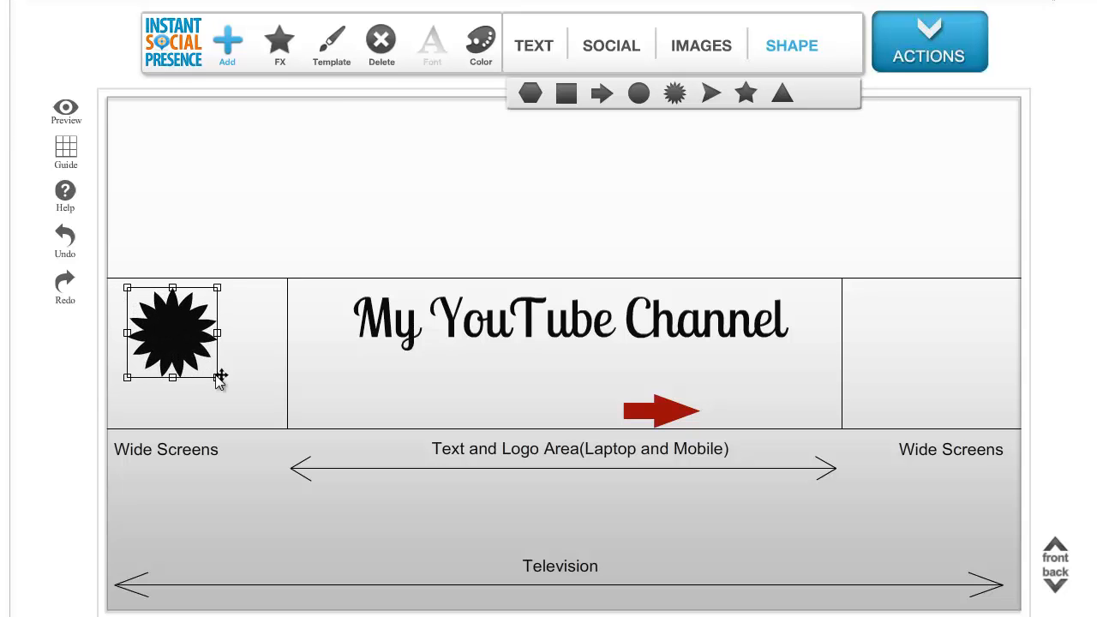
pyautogui.moveTo(218, 378); pyautogui.dragTo(258, 393)
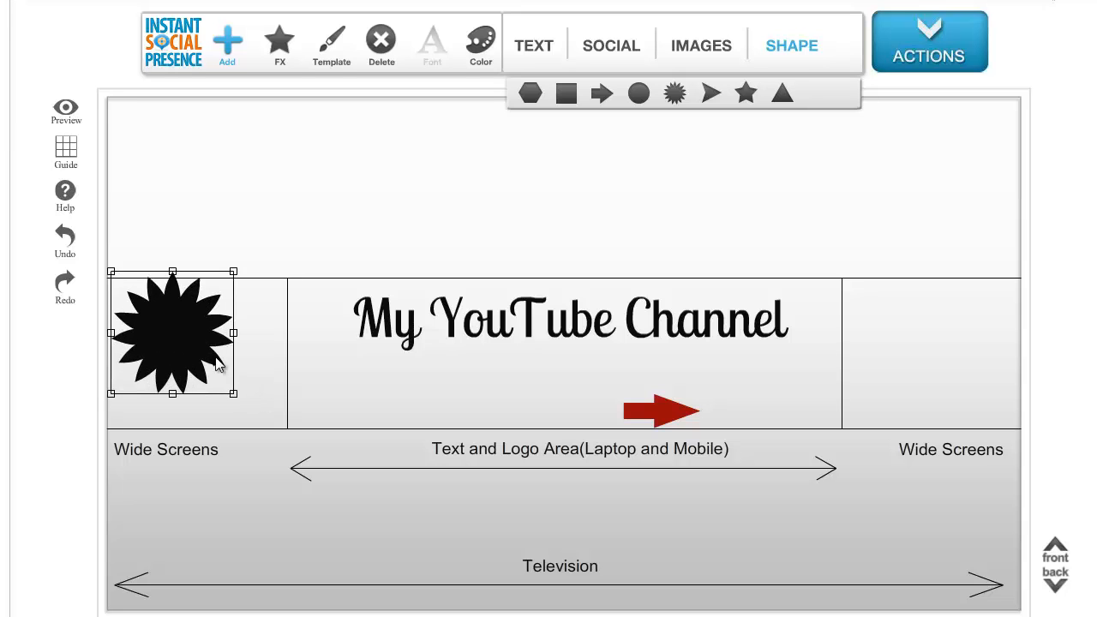
pyautogui.moveTo(213, 357); pyautogui.dragTo(228, 368)
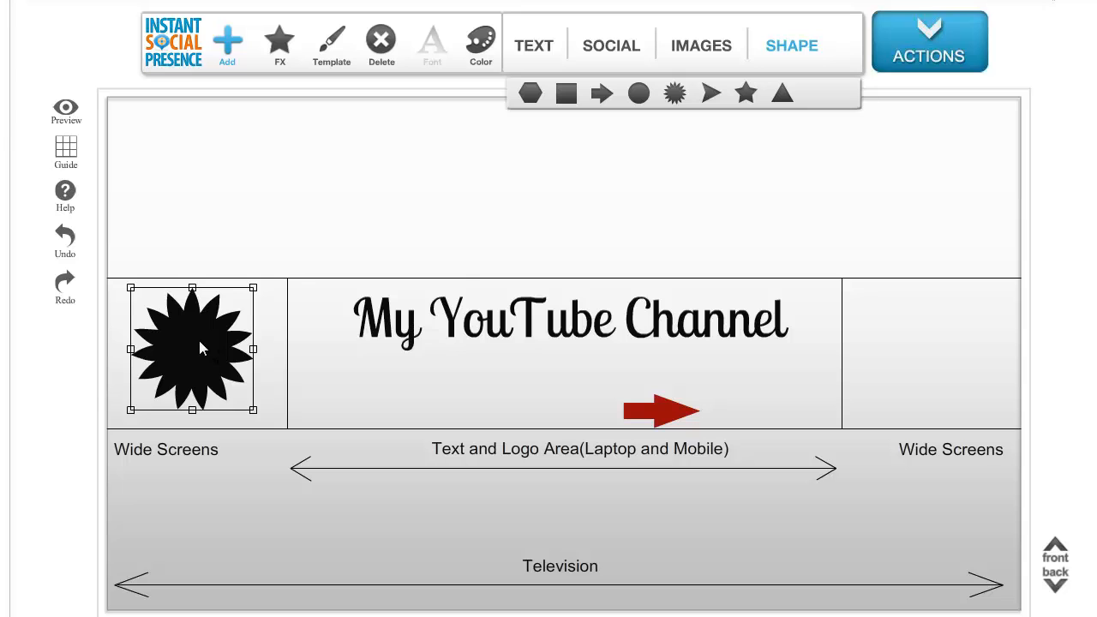
# Step: Move the starburst to the right Wide Screens area and shrink it to fit near the upper edge
pyautogui.moveTo(196, 350); pyautogui.dragTo(400, 365)
pyautogui.moveTo(558, 365); pyautogui.dragTo(925, 346)
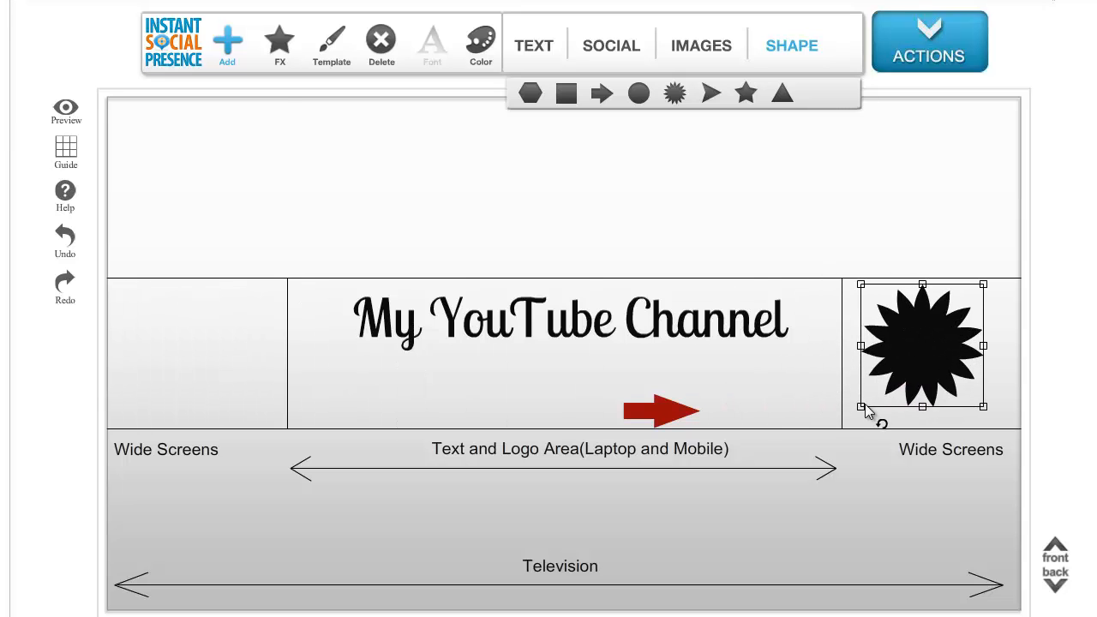
pyautogui.moveTo(861, 406); pyautogui.dragTo(881, 385)
pyautogui.moveTo(933, 355); pyautogui.dragTo(928, 342)
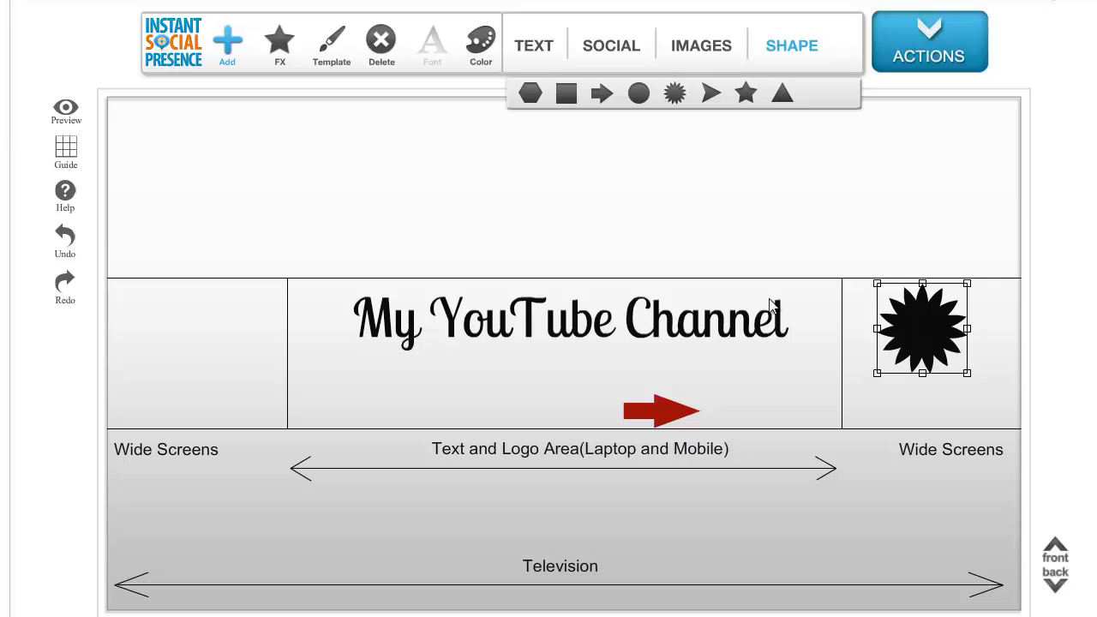
# Step: Recolor the starburst yellow
pyautogui.click(477, 41)
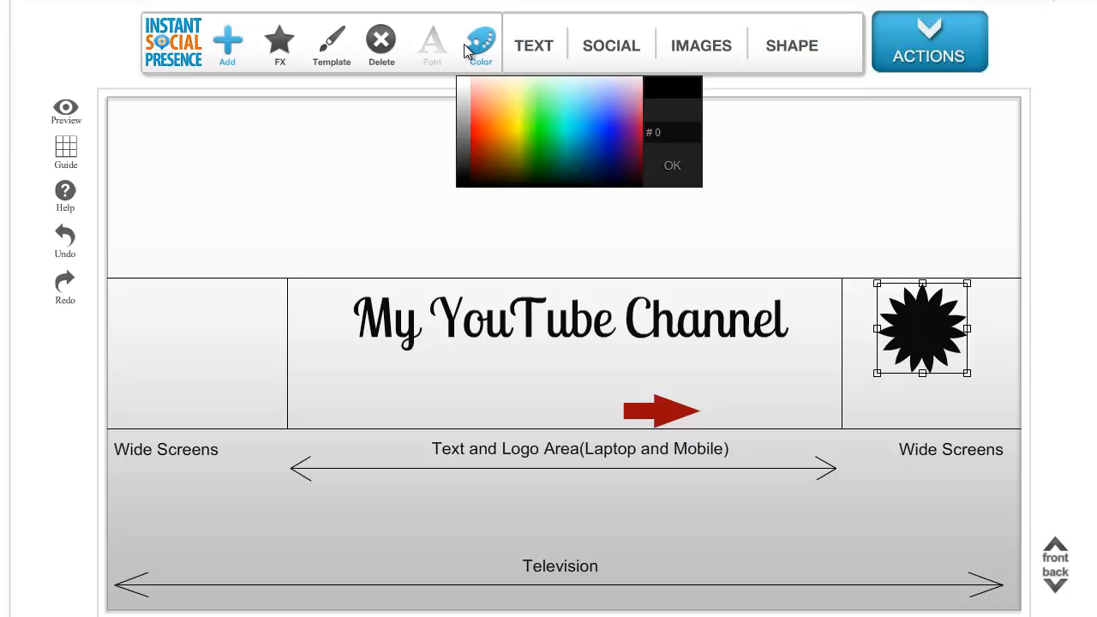
pyautogui.click(519, 131)
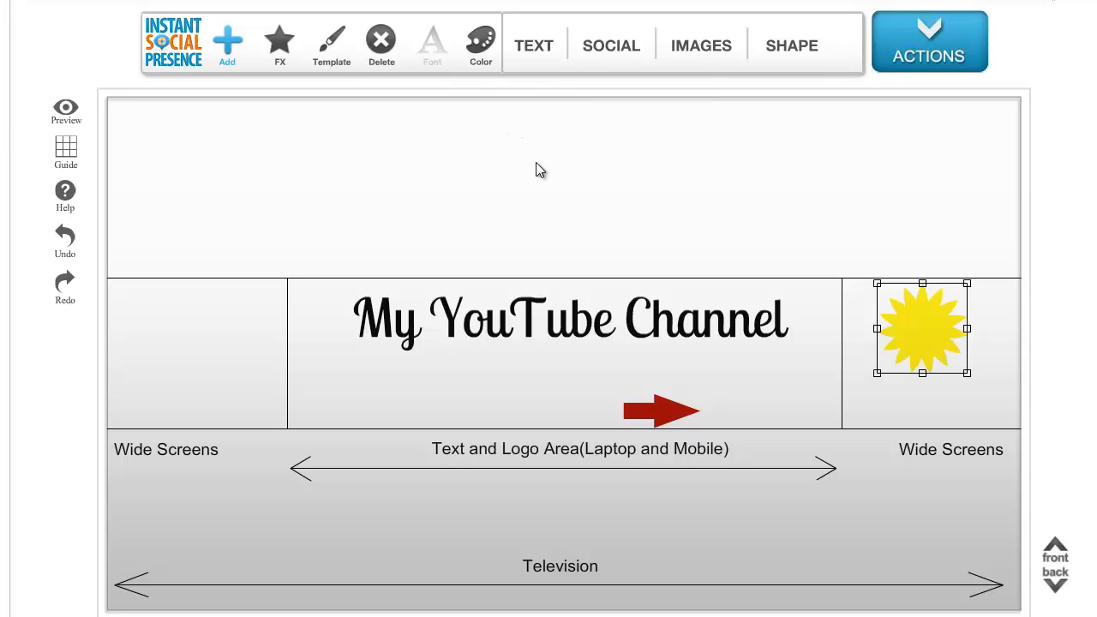
pyautogui.click(684, 208)
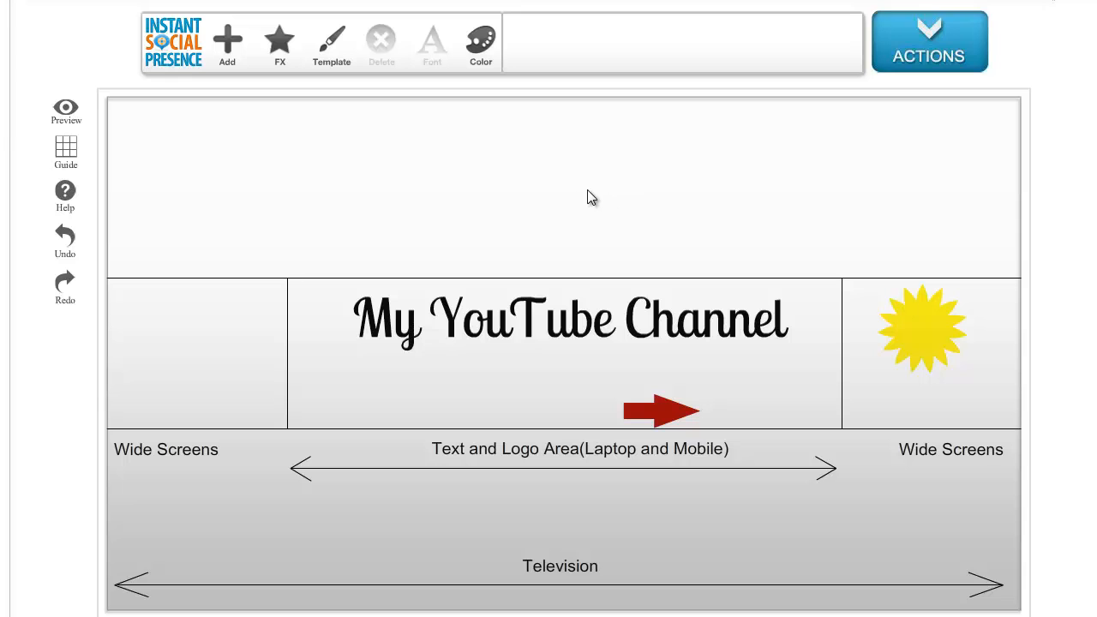
pyautogui.click(940, 56)
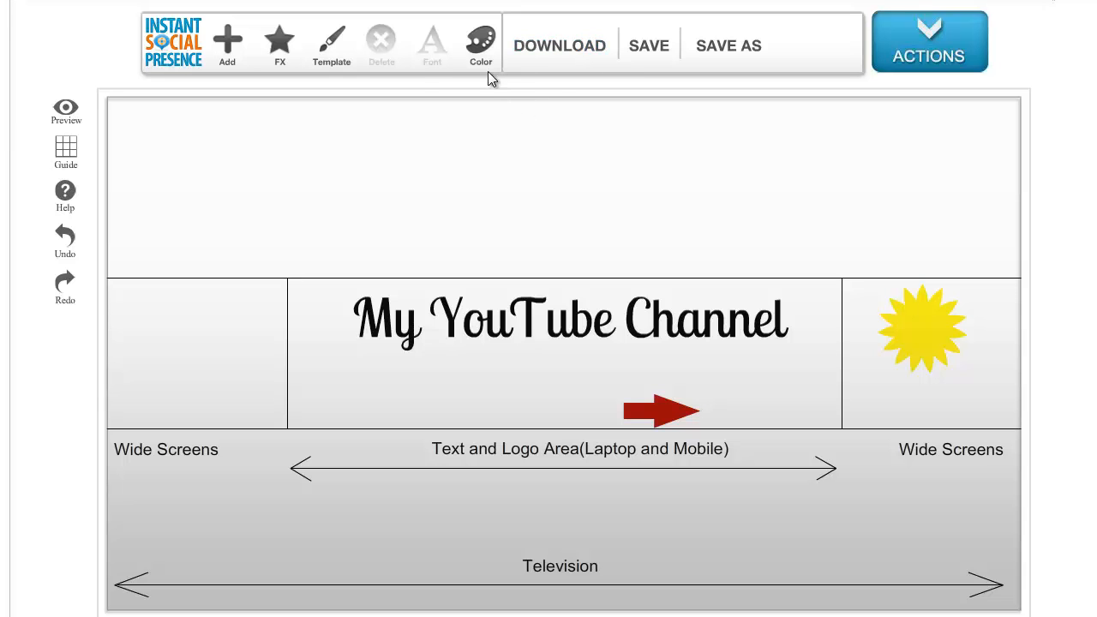
pyautogui.click(281, 50)
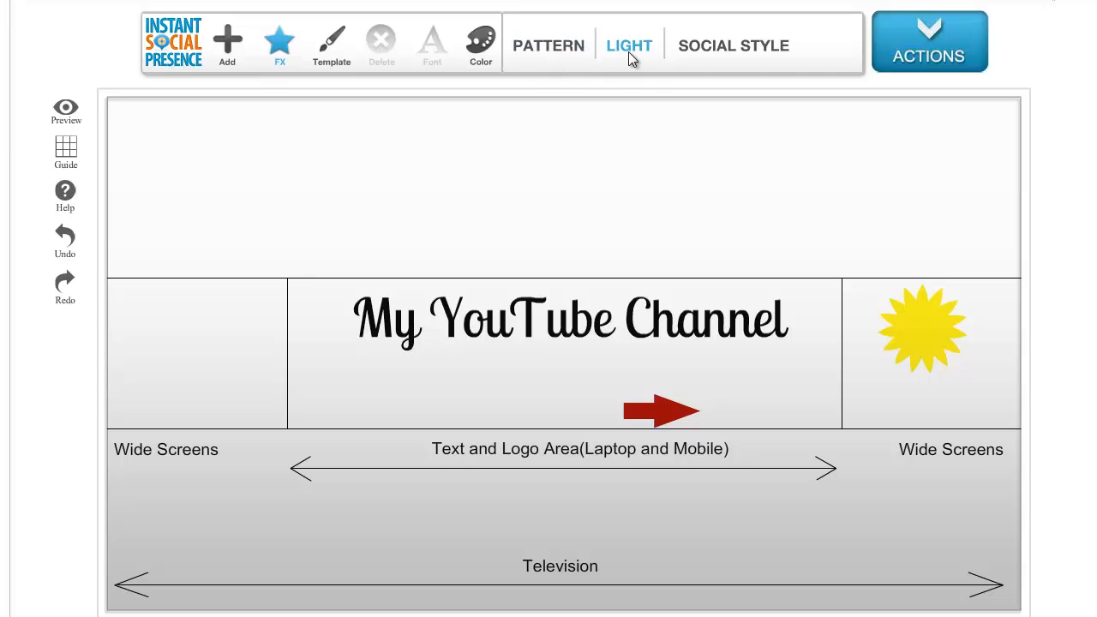
pyautogui.click(717, 53)
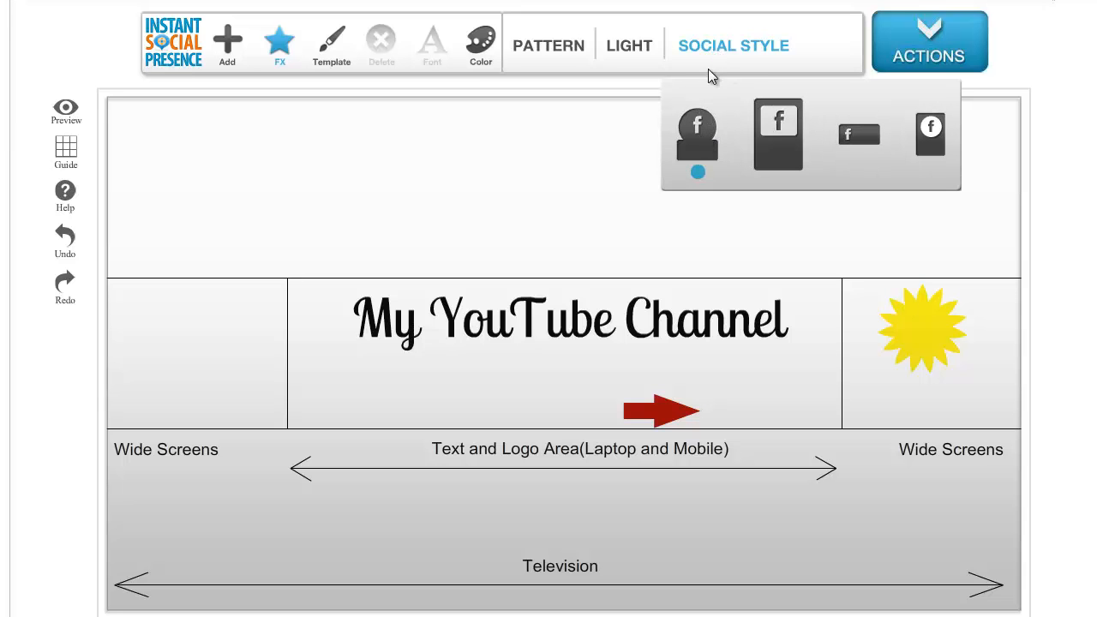
pyautogui.click(230, 49)
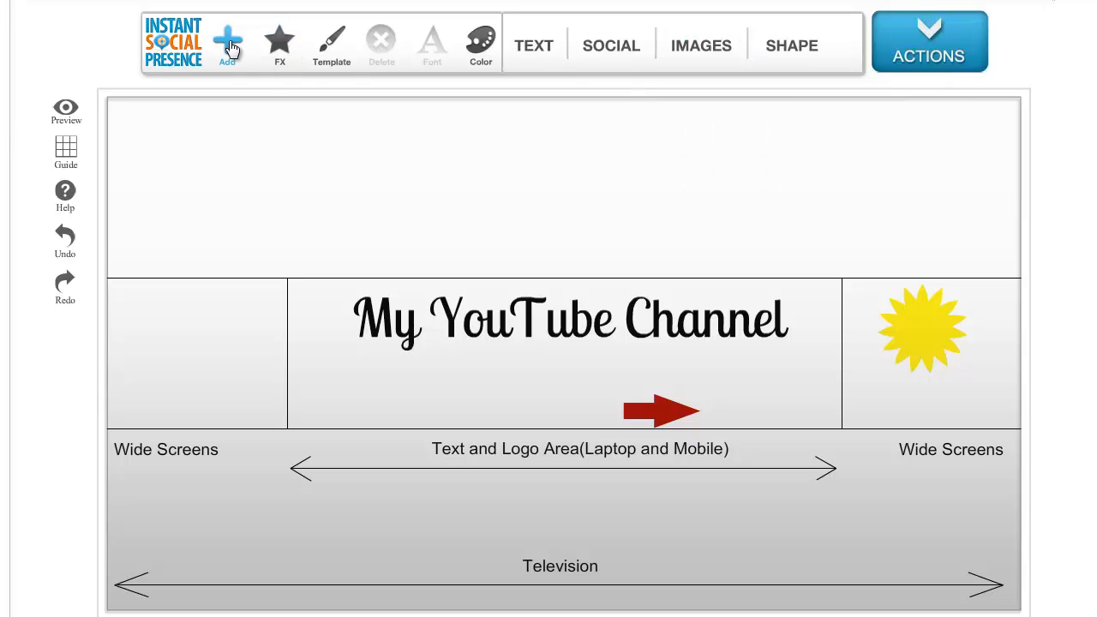
# Step: Add a LinkedIn social icon and place it below the end of the title, to the right of the red arrow
pyautogui.click(613, 44)
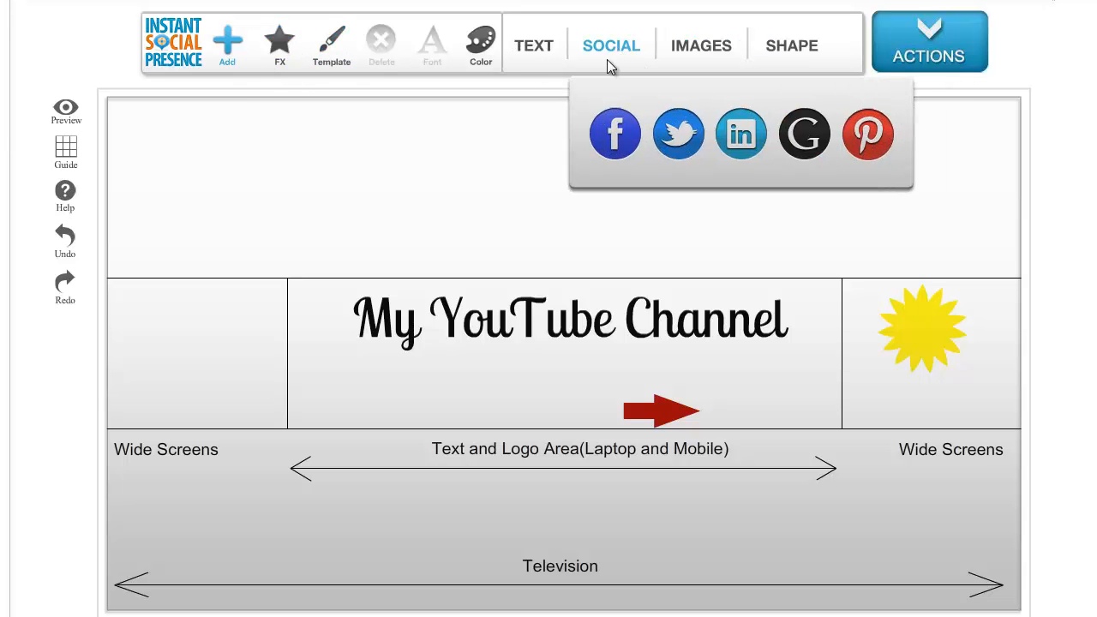
pyautogui.click(741, 135)
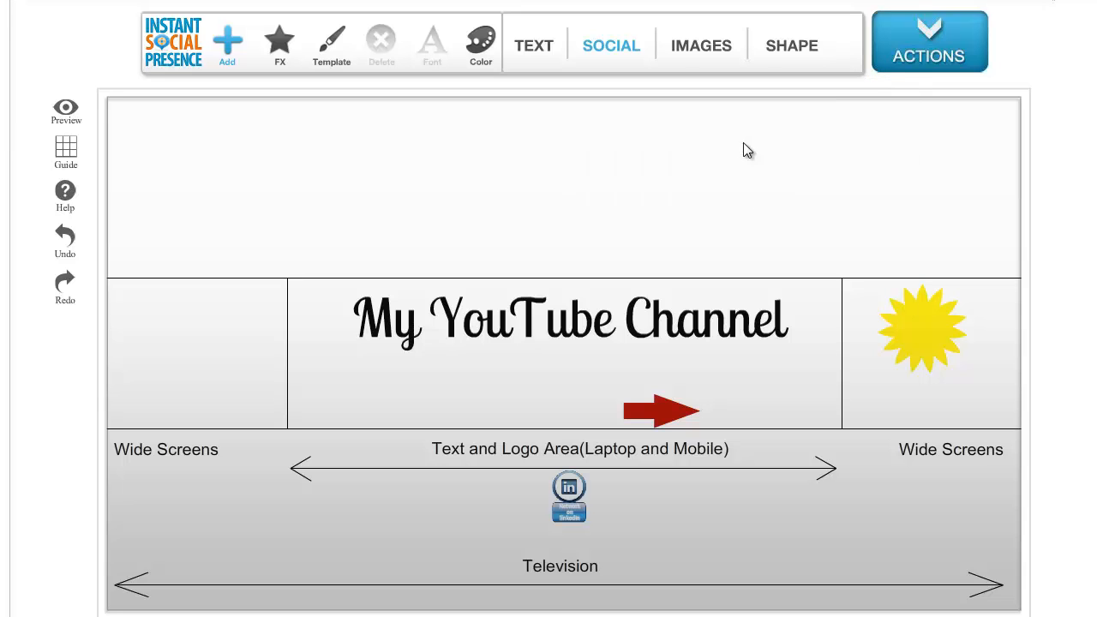
pyautogui.moveTo(571, 492); pyautogui.dragTo(772, 399)
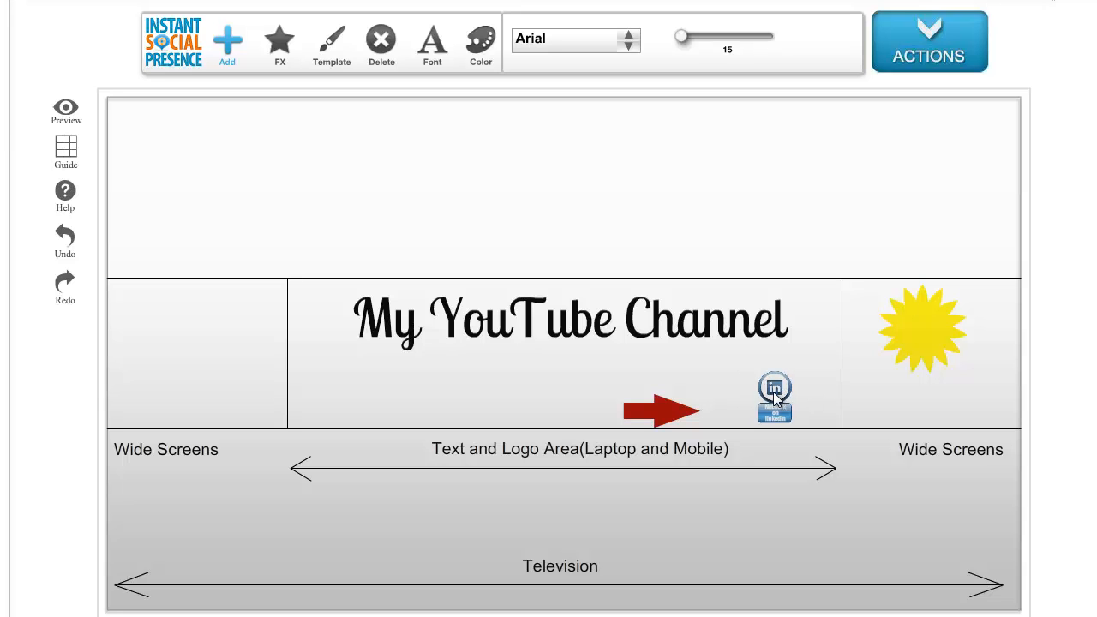
pyautogui.click(720, 211)
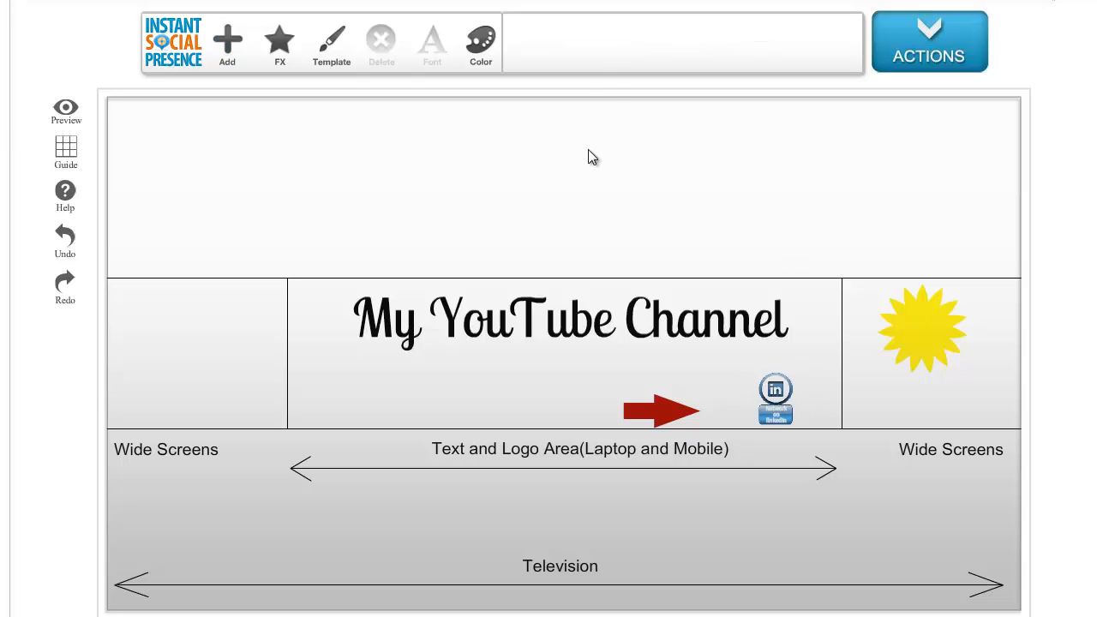
# Step: Apply the blue woven fabric pattern effect to the banner background
pyautogui.click(280, 53)
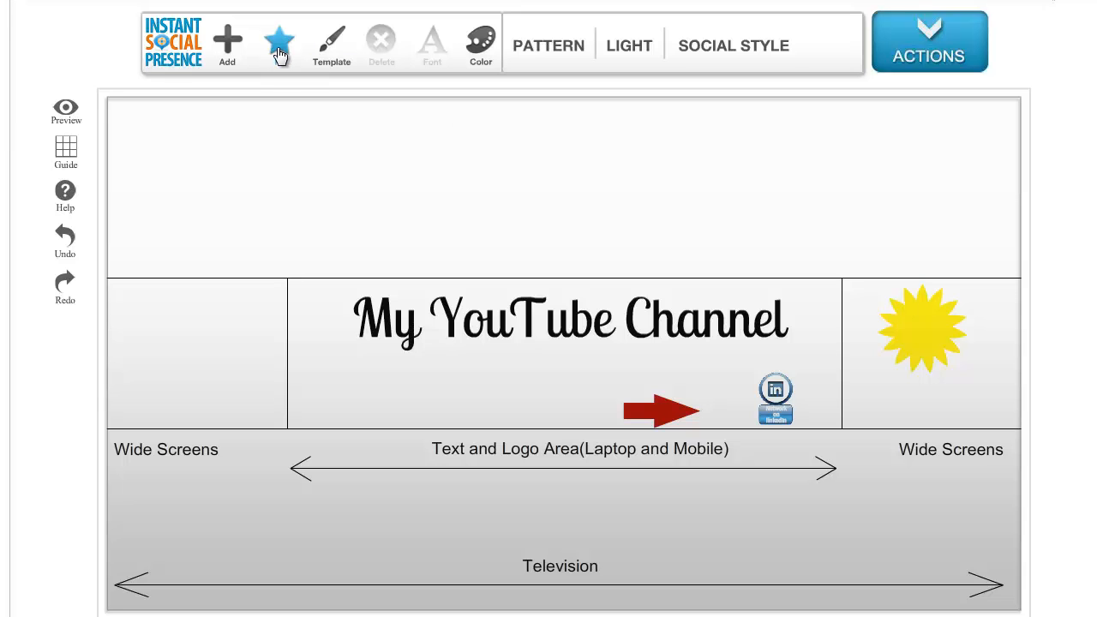
pyautogui.click(616, 47)
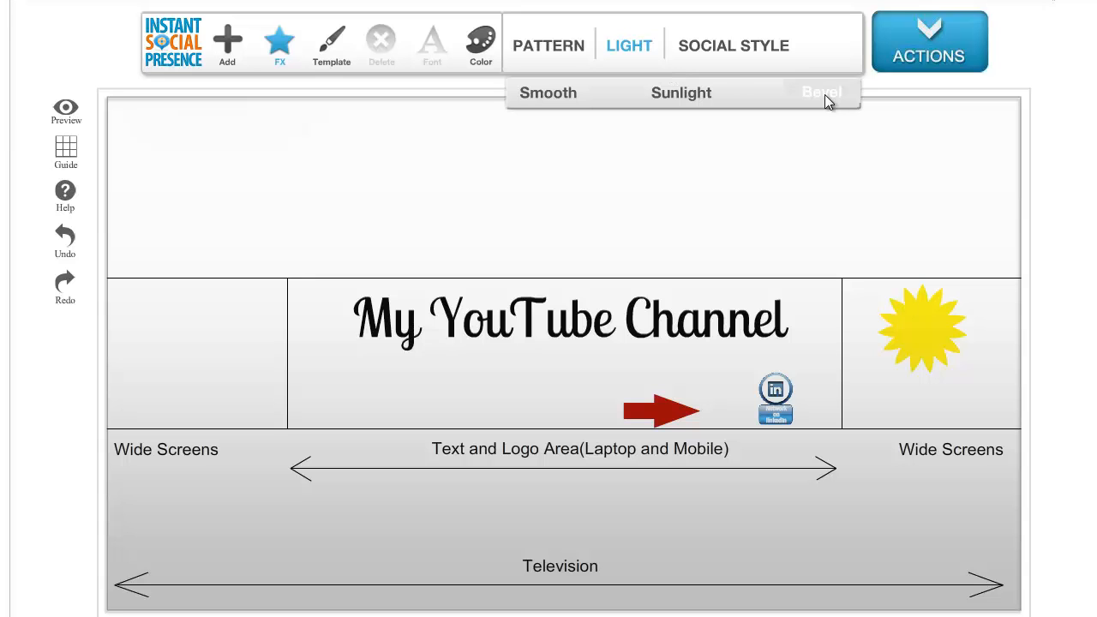
pyautogui.click(556, 47)
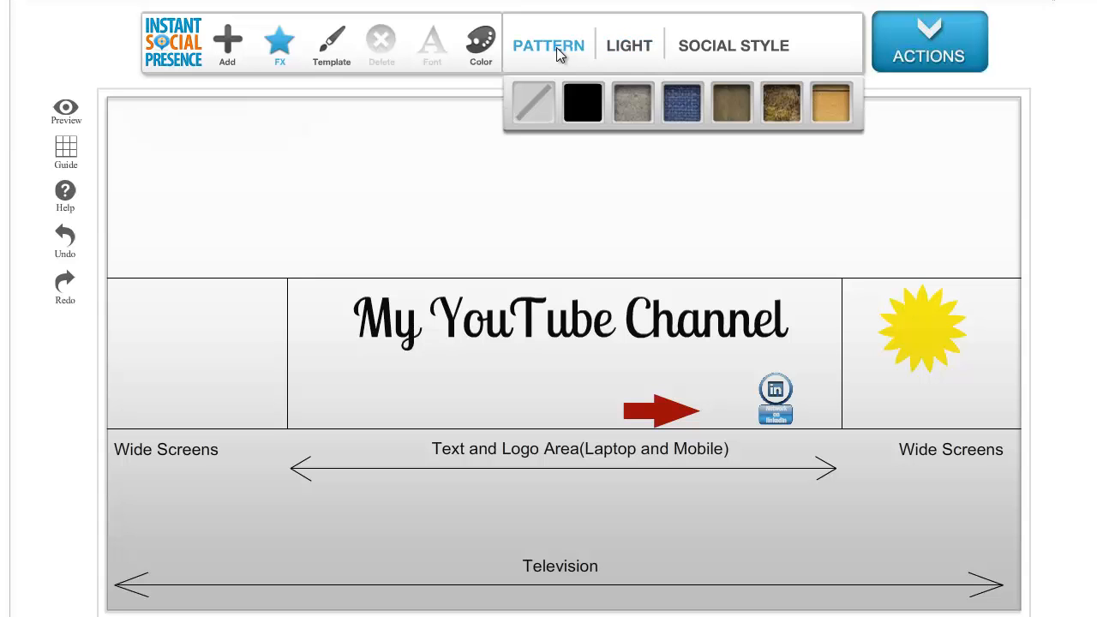
pyautogui.click(689, 115)
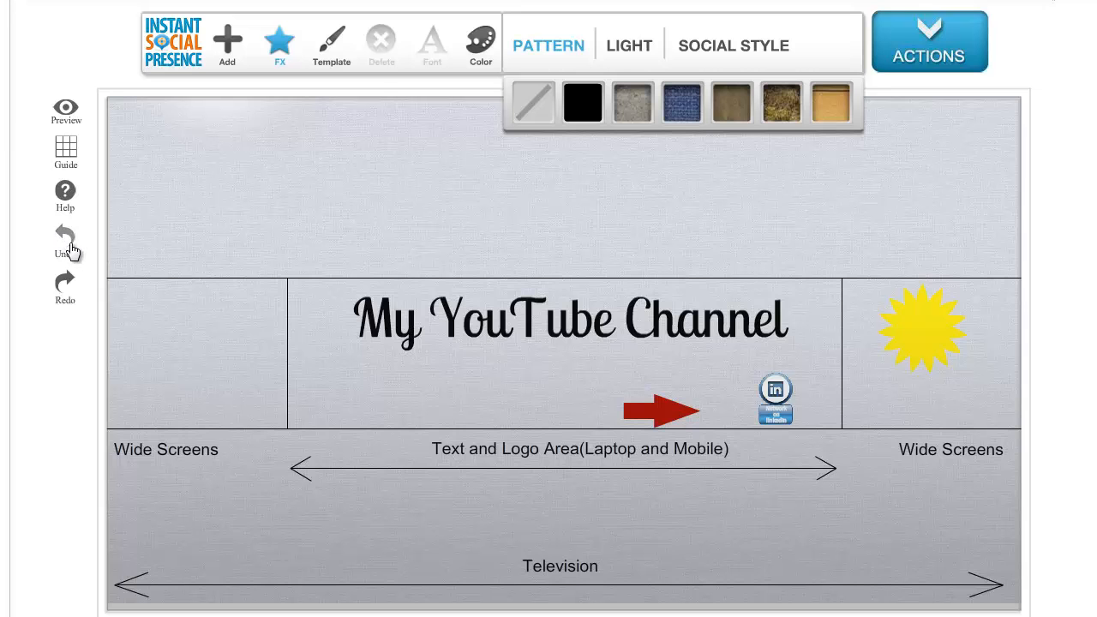
pyautogui.click(373, 84)
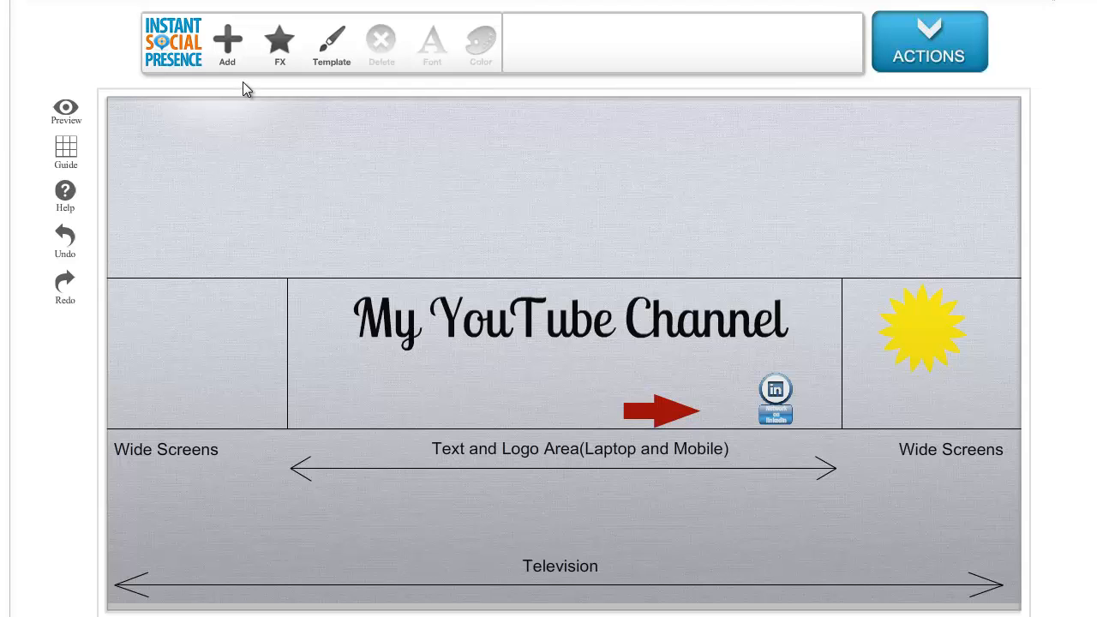